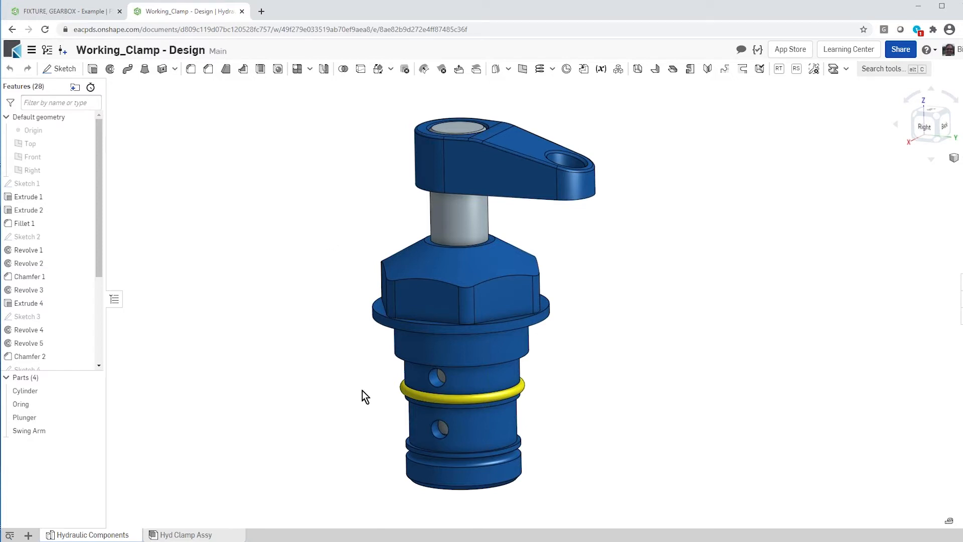
- Examine the O-ring grooves around the lower end of the clamp's cylinder
{"action": "scroll", "coordinate": [522, 474], "scroll_direction": "up", "scroll_amount": 5}
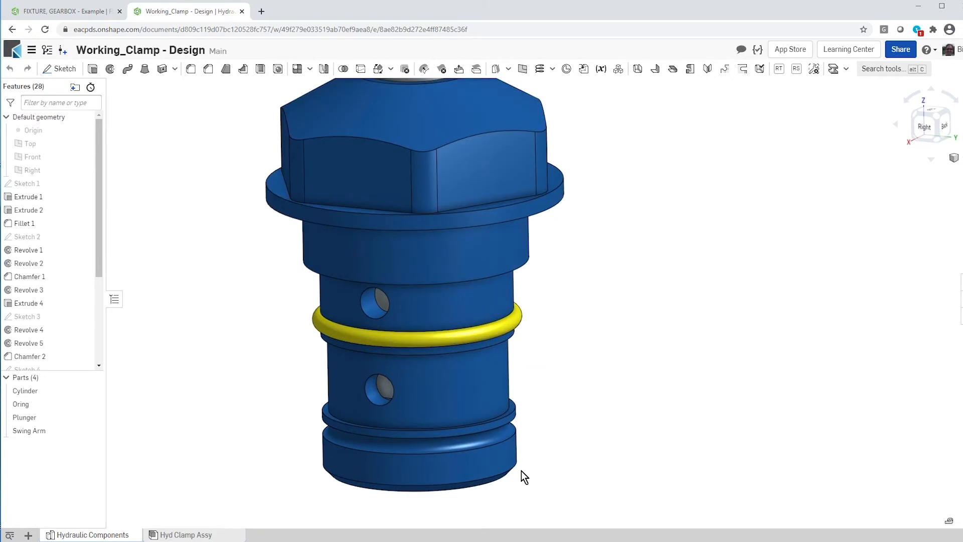
{"action": "right_click_drag", "start_coordinate": [522, 470], "coordinate": [501, 449]}
{"action": "scroll", "coordinate": [501, 449], "scroll_direction": "up", "scroll_amount": 6}
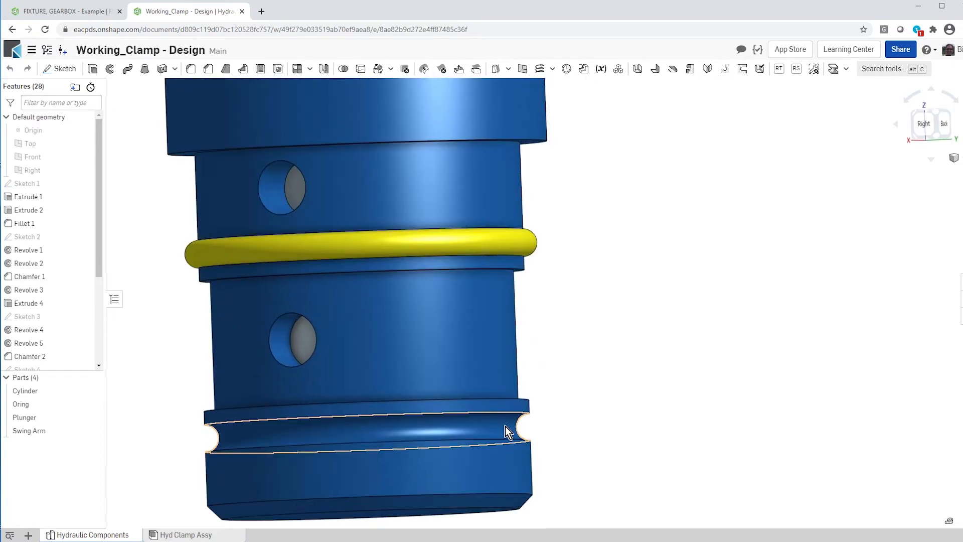
{"action": "scroll", "coordinate": [492, 480], "scroll_direction": "down", "scroll_amount": 10}
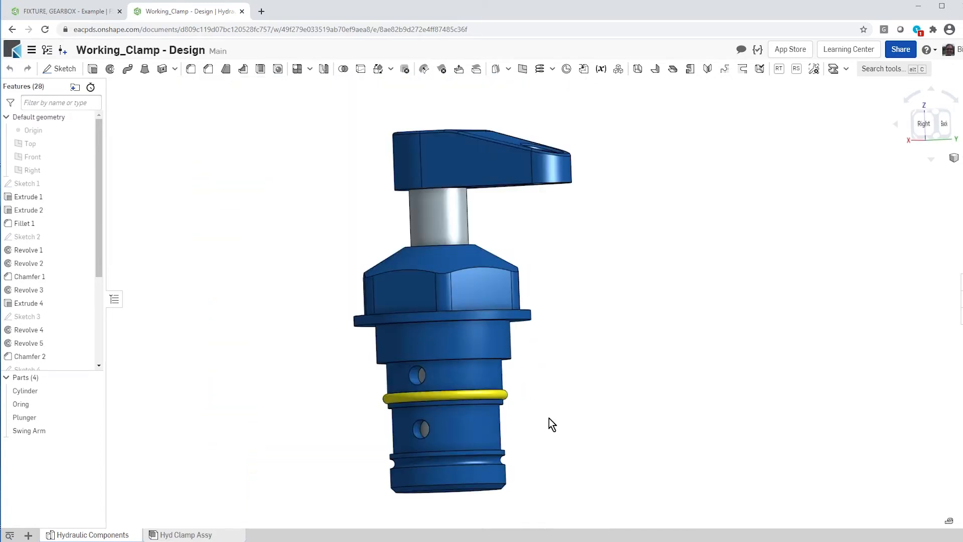
{"action": "right_click_drag", "start_coordinate": [549, 417], "coordinate": [580, 383]}
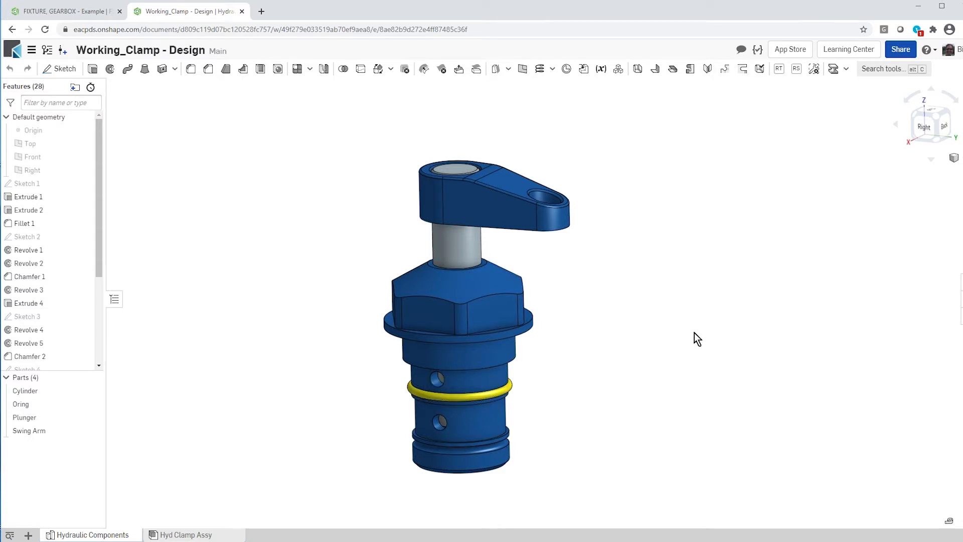
- Open the Hyd Clamp Assy assembly and rotate the swing arm with its plunger about the cylinder's axis
{"action": "left_click", "coordinate": [226, 536]}
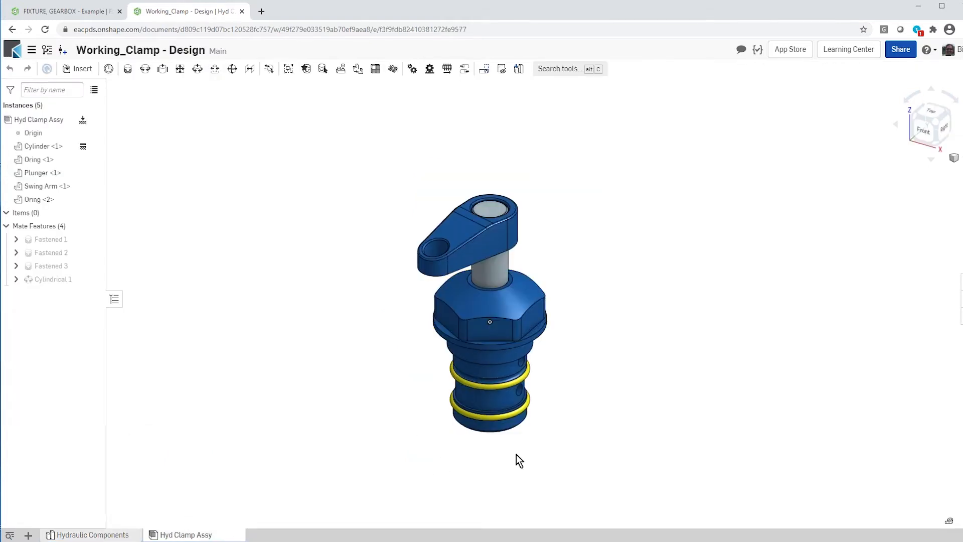
{"action": "scroll", "coordinate": [481, 455], "scroll_direction": "down", "scroll_amount": 2}
{"action": "mouse_move", "coordinate": [484, 446]}
{"action": "right_mouse_down"}
{"action": "mouse_move", "coordinate": [525, 426]}
{"action": "mouse_move", "coordinate": [556, 439]}
{"action": "mouse_move", "coordinate": [490, 458]}
{"action": "right_mouse_up"}
{"action": "scroll", "coordinate": [491, 458], "scroll_direction": "up", "scroll_amount": 2}
{"action": "scroll", "coordinate": [490, 458], "scroll_direction": "up", "scroll_amount": 1}
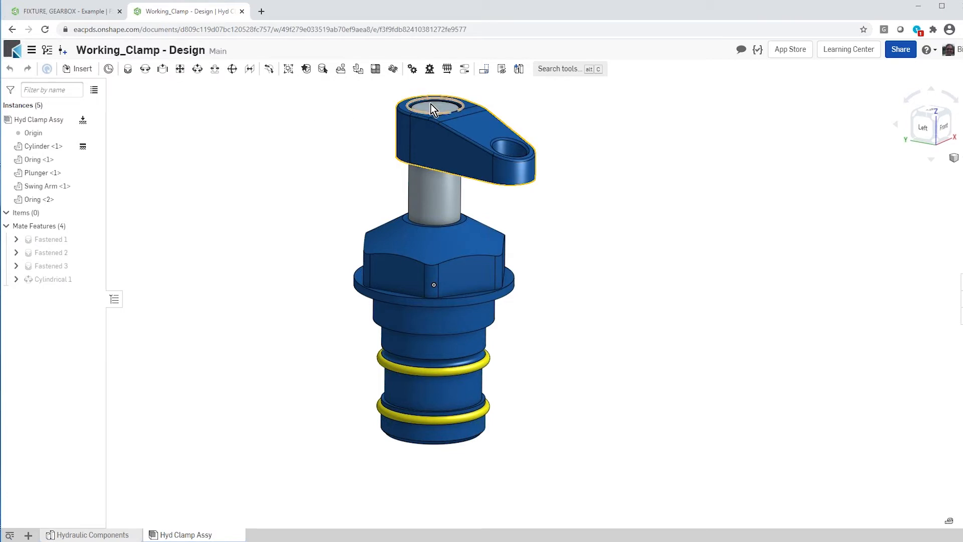
{"action": "left_click_drag", "start_coordinate": [430, 110], "coordinate": [399, 110]}
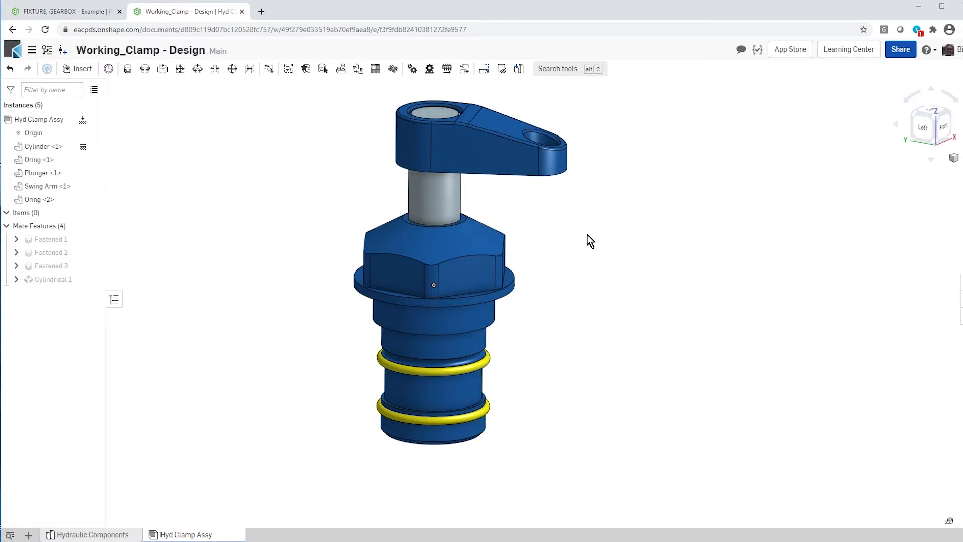
{"action": "left_click", "coordinate": [476, 304]}
{"action": "left_click", "coordinate": [204, 249]}
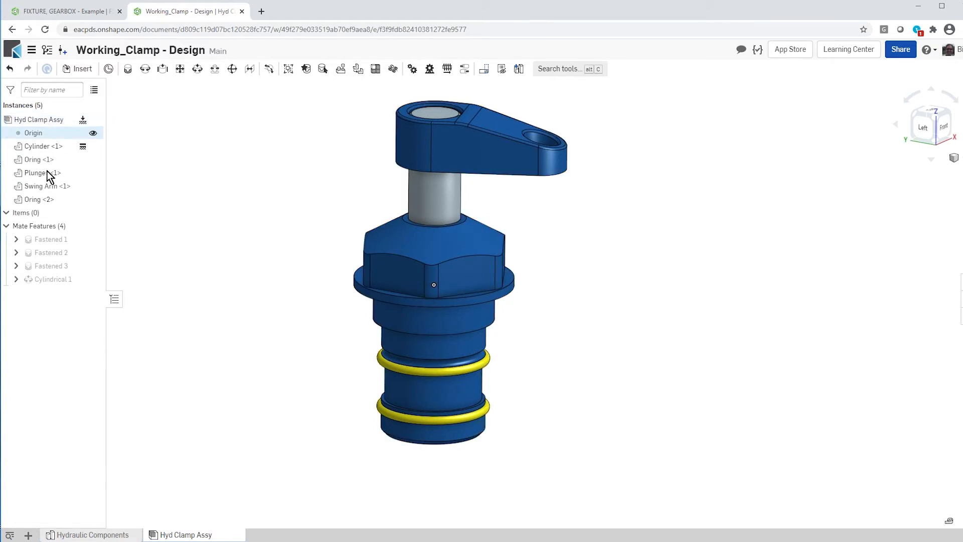
- Show the clamp assembly's bill of materials, generate the missing part numbers, and close the table
{"action": "left_click", "coordinate": [957, 285]}
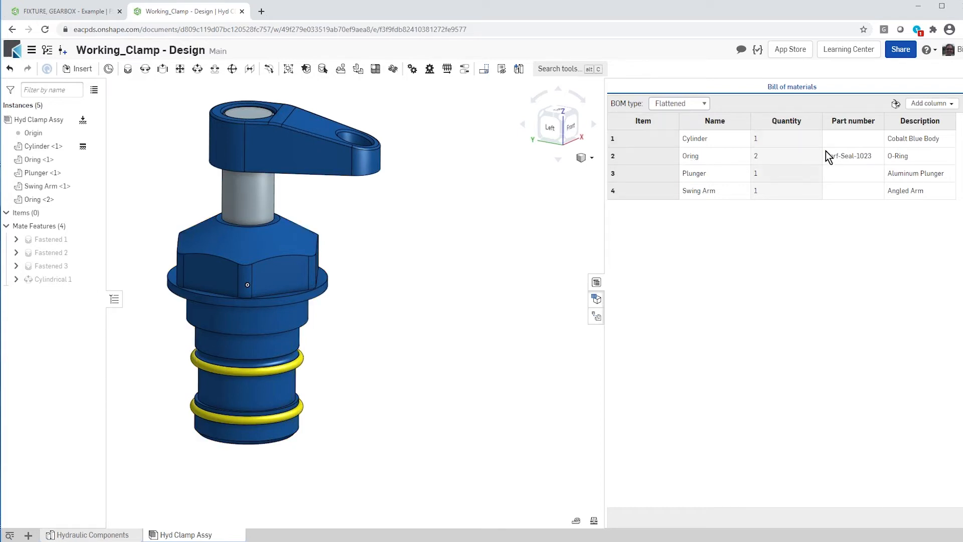
{"action": "left_click", "coordinate": [950, 106]}
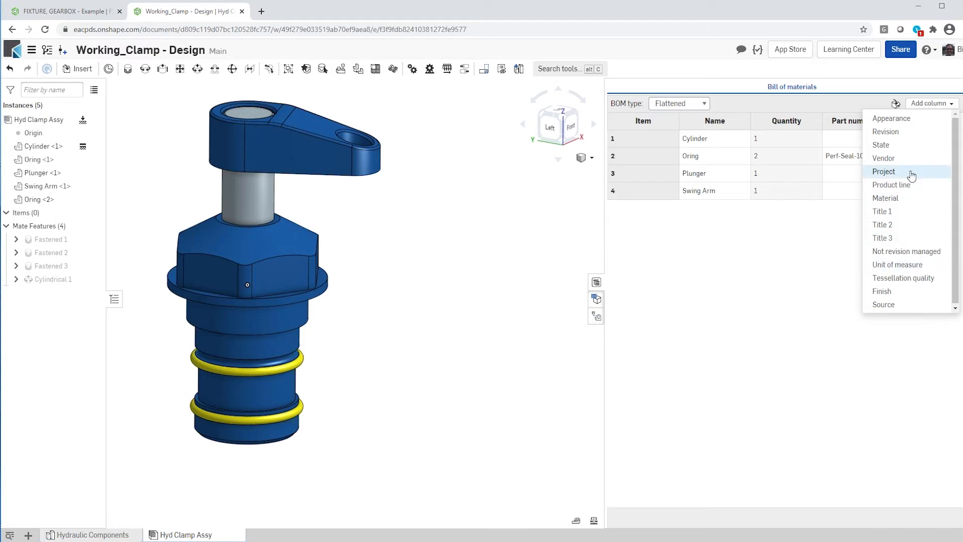
{"action": "left_click", "coordinate": [791, 253]}
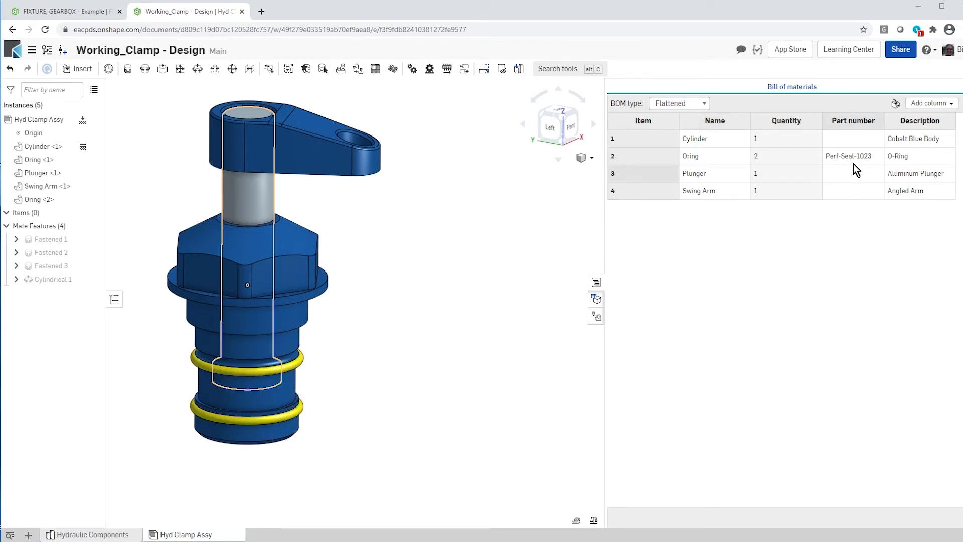
{"action": "right_click", "coordinate": [843, 126]}
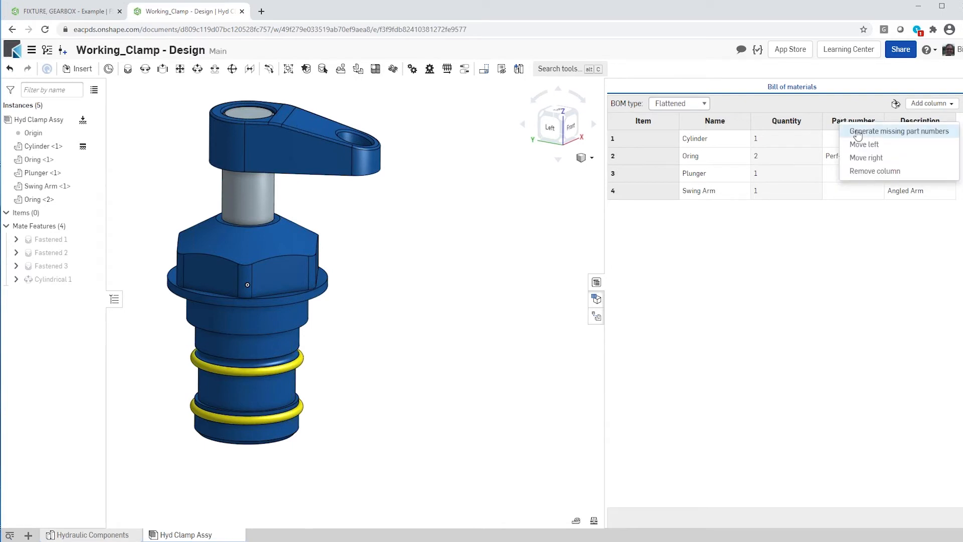
{"action": "left_click", "coordinate": [857, 131]}
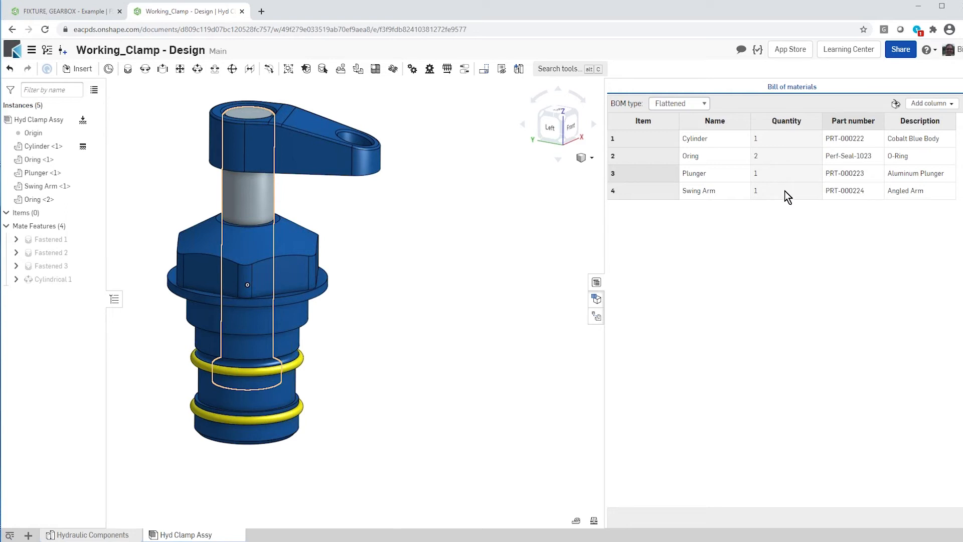
{"action": "left_click", "coordinate": [596, 282]}
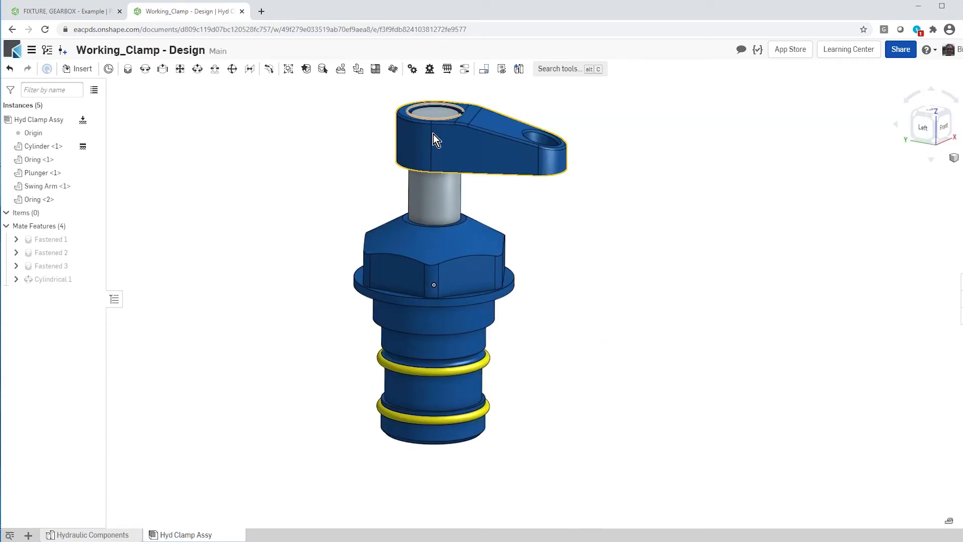
{"action": "left_click", "coordinate": [455, 179]}
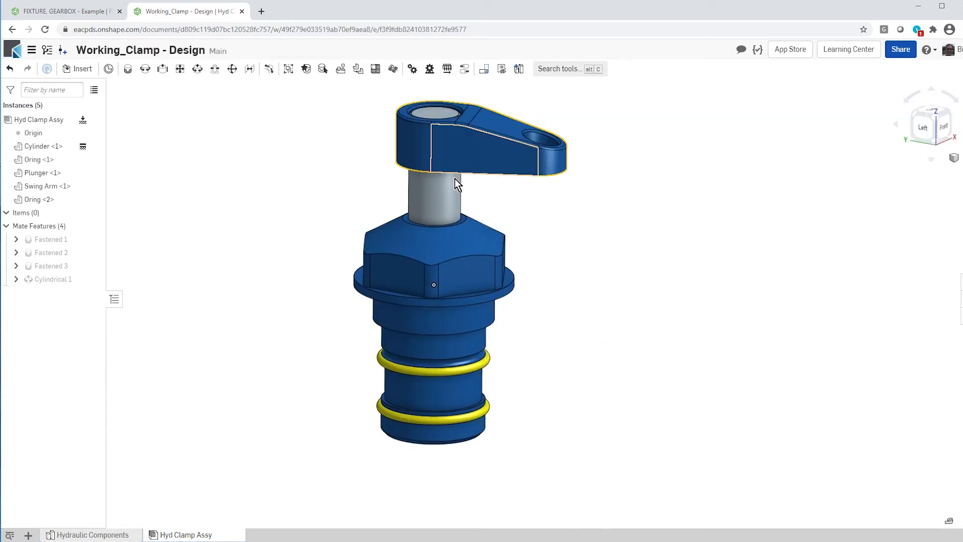
- Switch to the FIXTURE, GEARBOX - Example document and show its assembly's bill of materials as Structured
{"action": "left_click", "coordinate": [102, 14]}
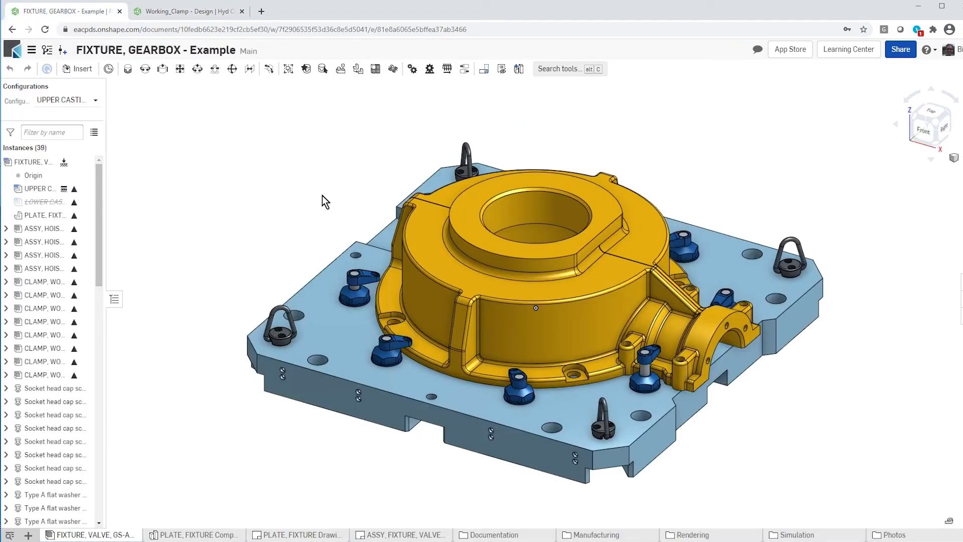
{"action": "scroll", "coordinate": [322, 194], "scroll_direction": "down", "scroll_amount": 2}
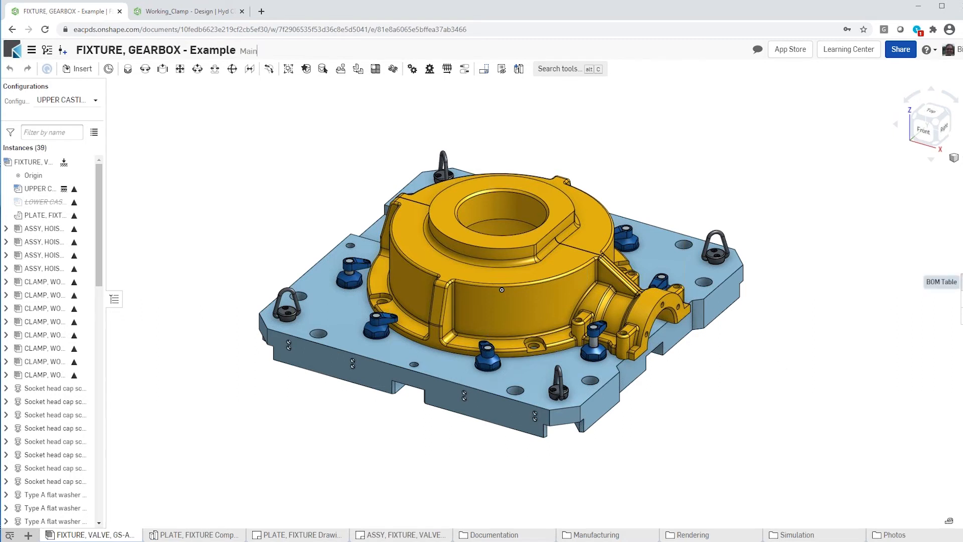
{"action": "left_click", "coordinate": [943, 289]}
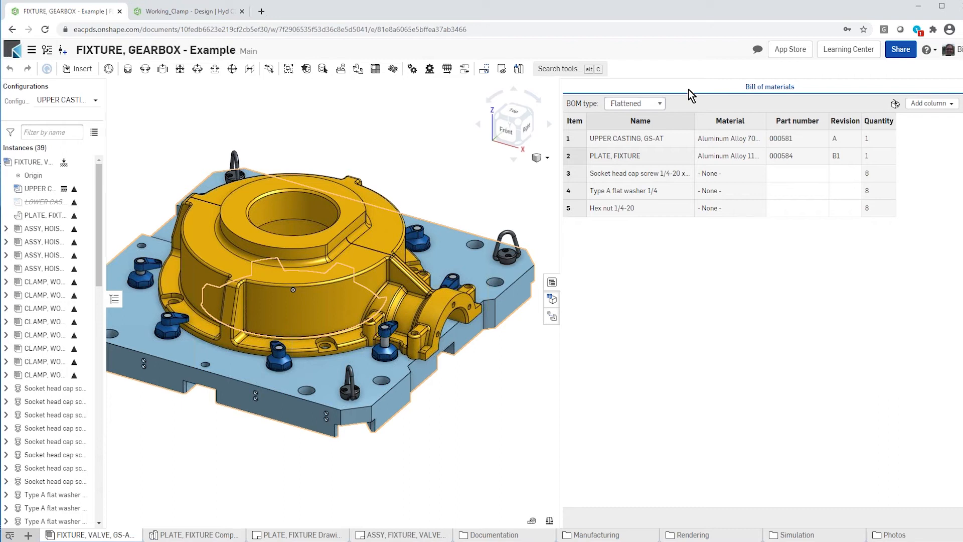
{"action": "left_click", "coordinate": [660, 104]}
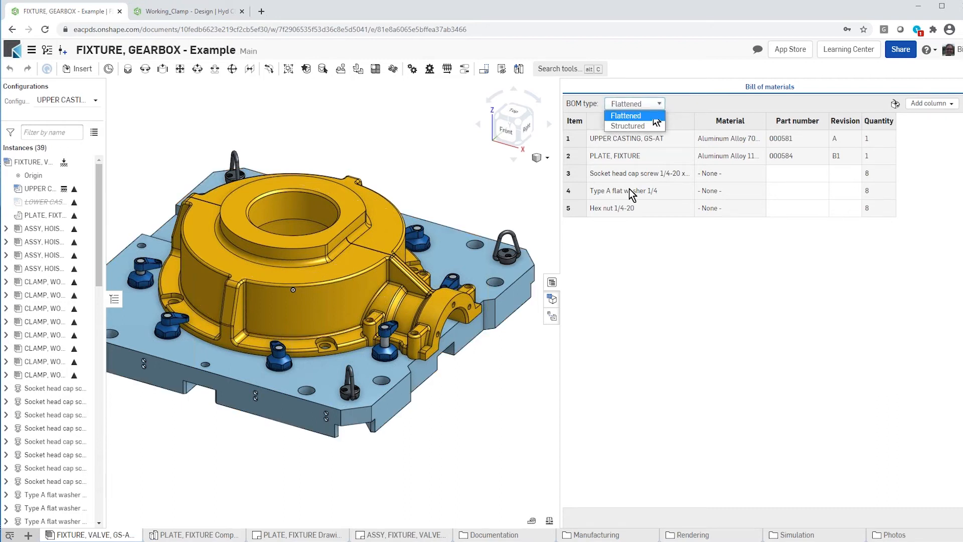
{"action": "left_click", "coordinate": [630, 126]}
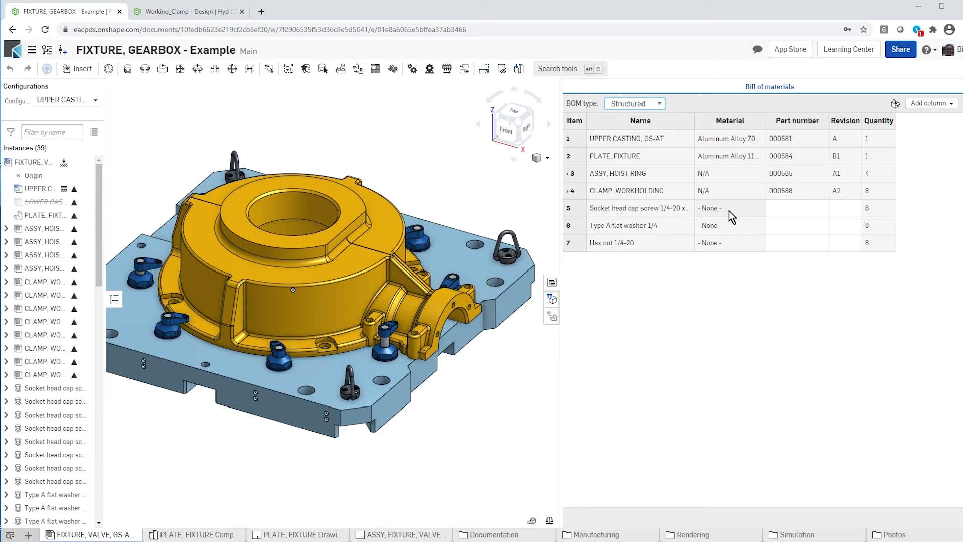
- Add a State column to the bill of materials and move the Quantity column after it
{"action": "left_click", "coordinate": [950, 104]}
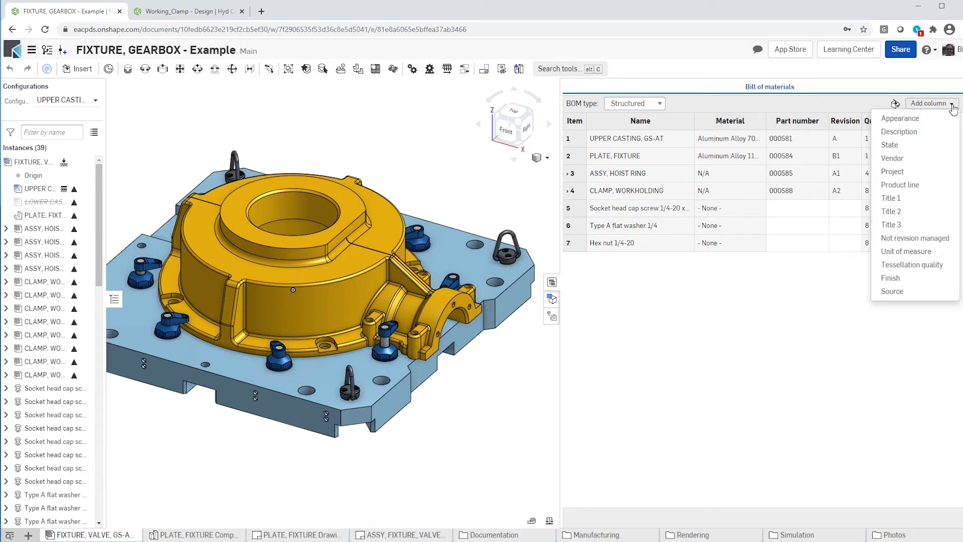
{"action": "left_click", "coordinate": [922, 146]}
{"action": "left_click", "coordinate": [815, 374]}
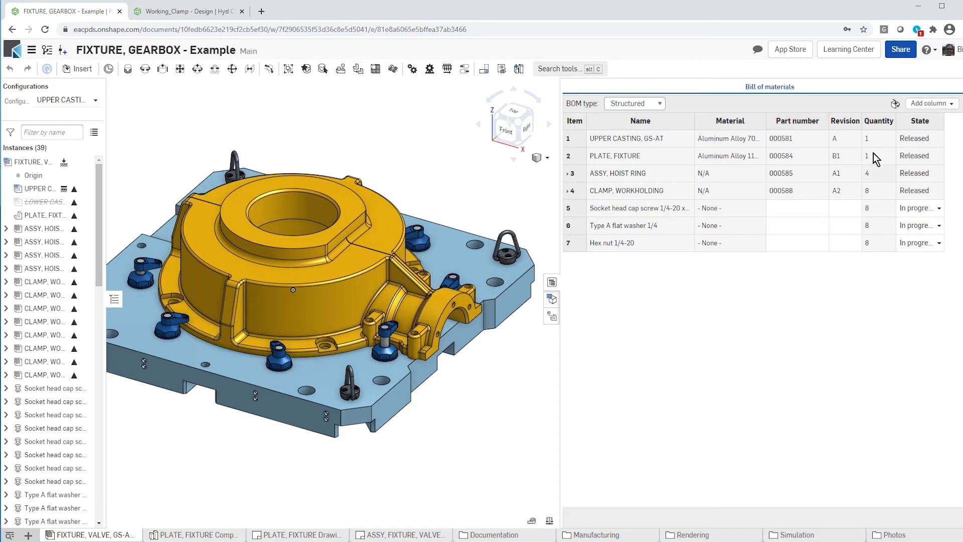
{"action": "right_click", "coordinate": [882, 124]}
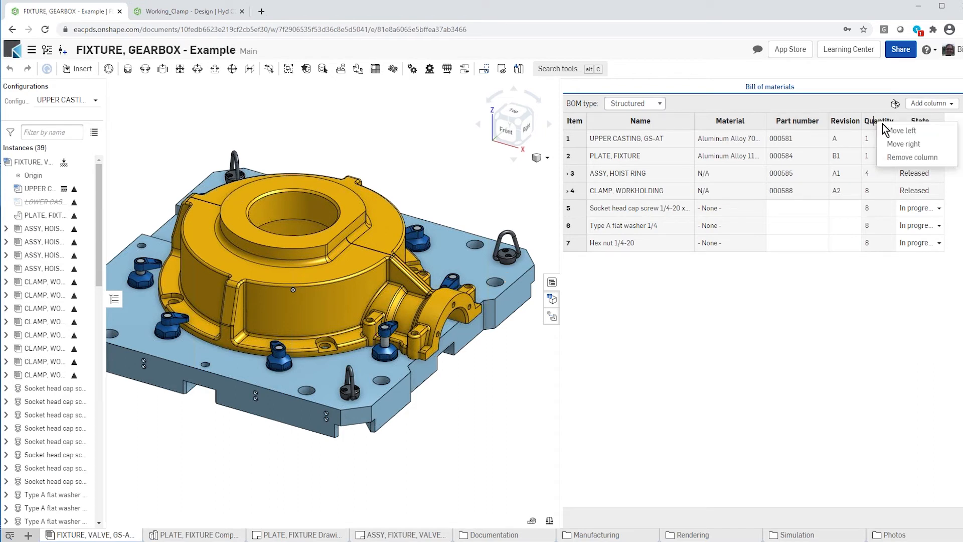
{"action": "left_click", "coordinate": [896, 146]}
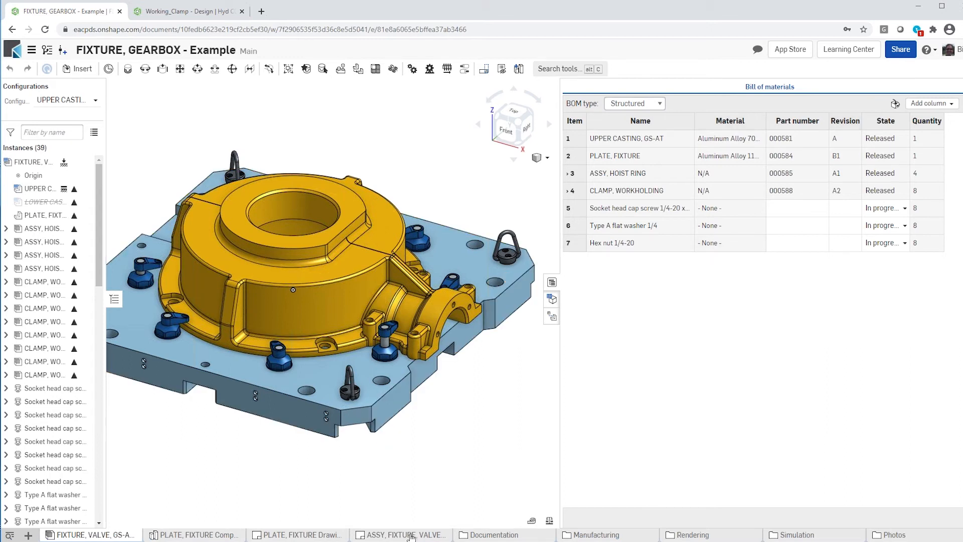
- In the ASSY, FIXTURE, VALVE, GS-AT drawing, insert a Structured - Top level BOM table with its lower-right corner fixed to the title block's upper-right corner
{"action": "mouse_move", "coordinate": [413, 538]}
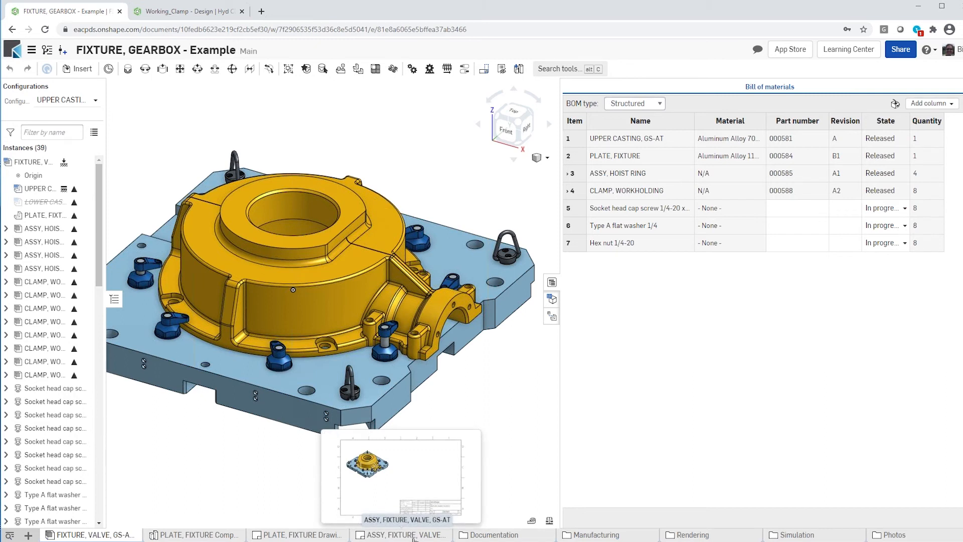
{"action": "left_click", "coordinate": [413, 535]}
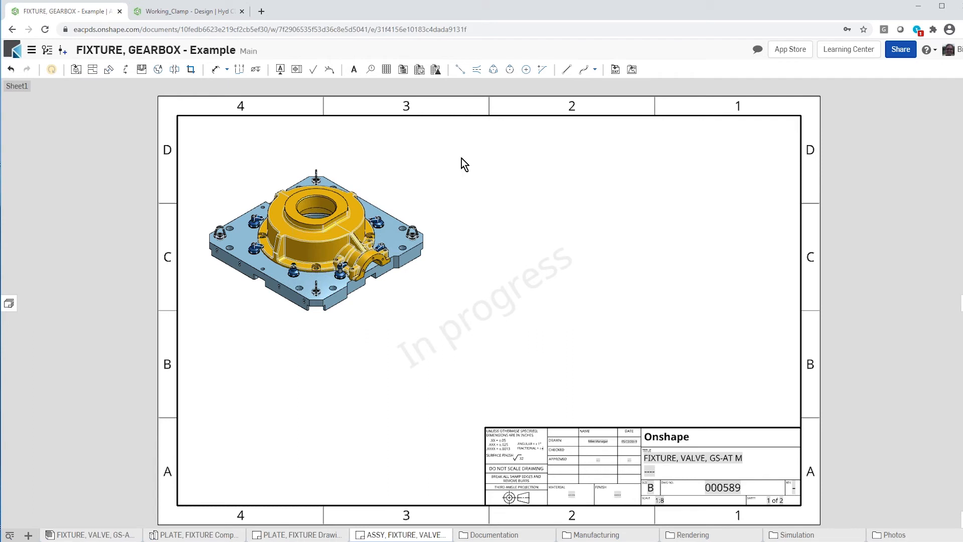
{"action": "left_click", "coordinate": [403, 70]}
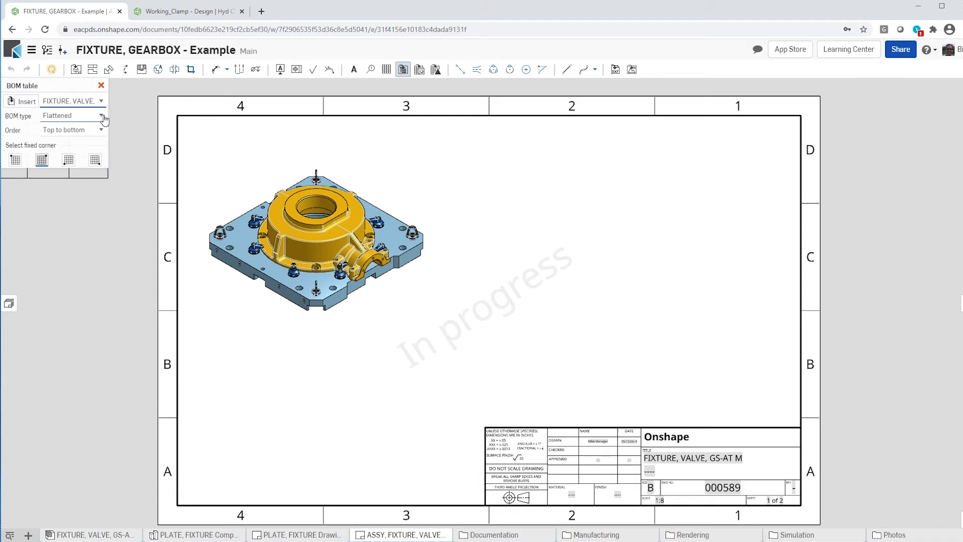
{"action": "left_click", "coordinate": [102, 117]}
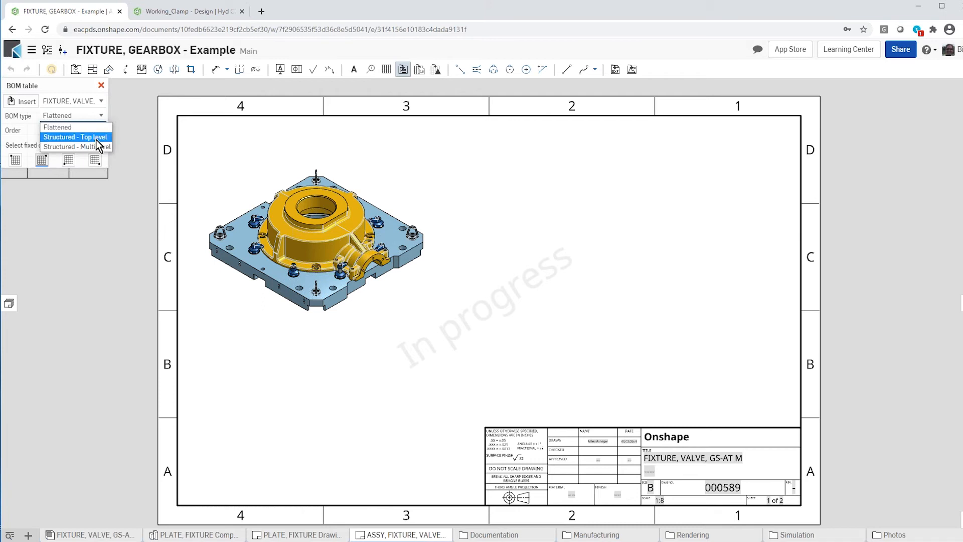
{"action": "left_click", "coordinate": [95, 139]}
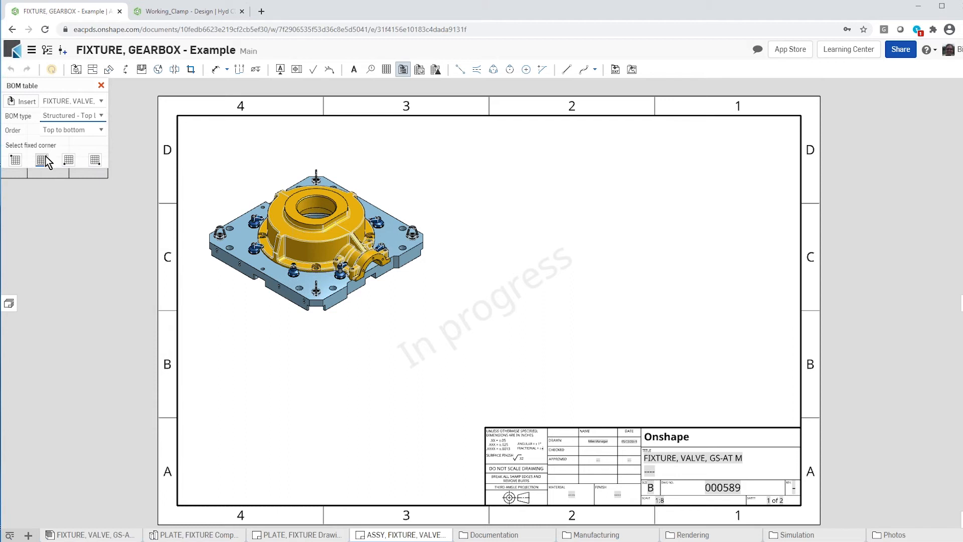
{"action": "left_click", "coordinate": [95, 161]}
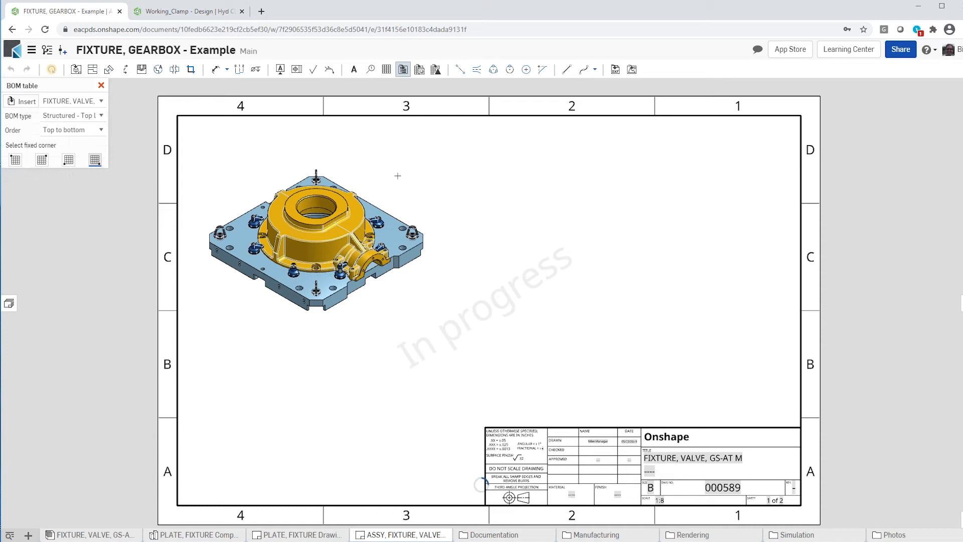
{"action": "left_click", "coordinate": [591, 195]}
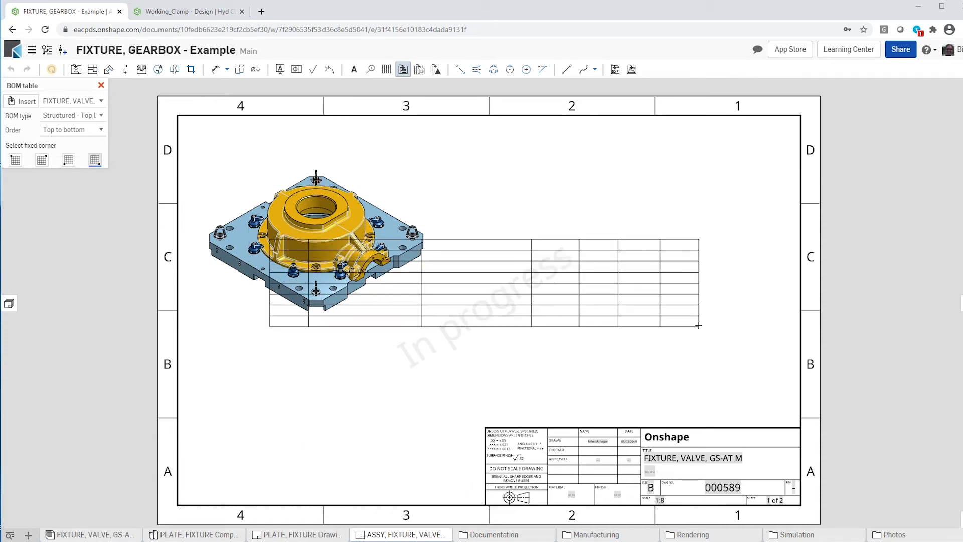
{"action": "left_click", "coordinate": [801, 427]}
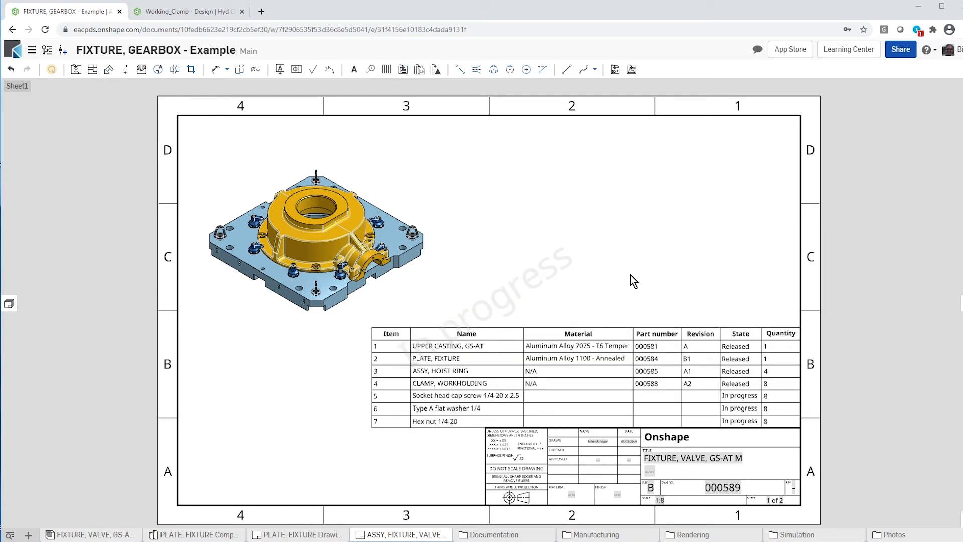
{"action": "left_click", "coordinate": [477, 337]}
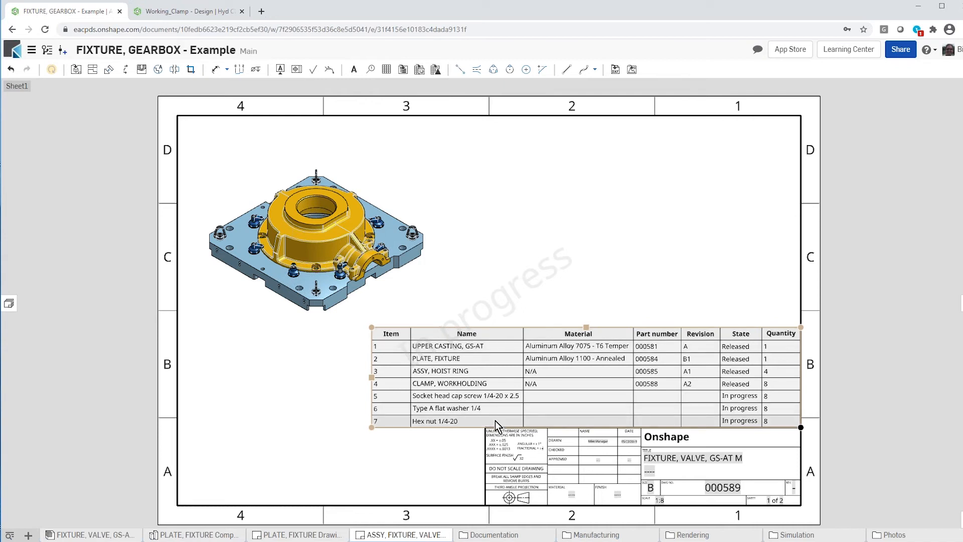
{"action": "left_click", "coordinate": [601, 216]}
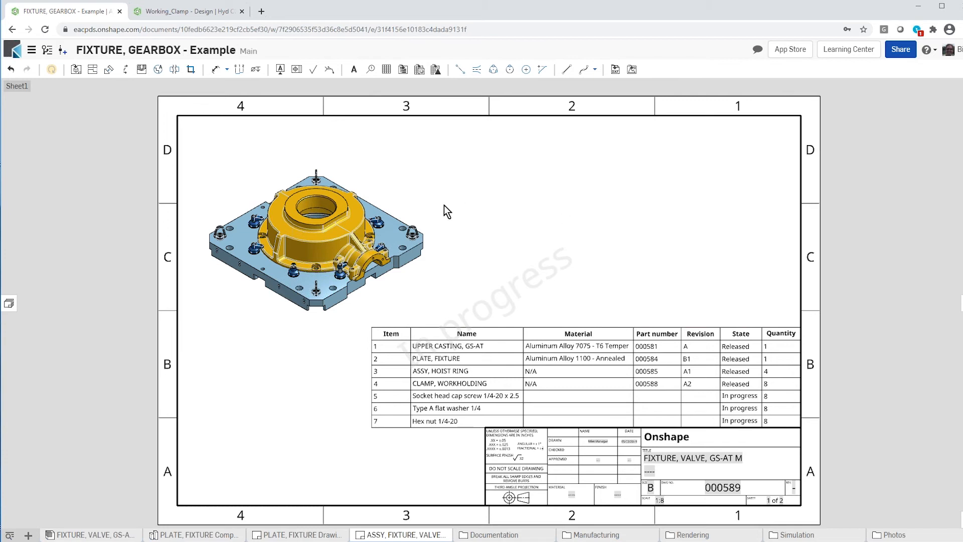
{"action": "scroll", "coordinate": [426, 190], "scroll_direction": "up", "scroll_amount": 2}
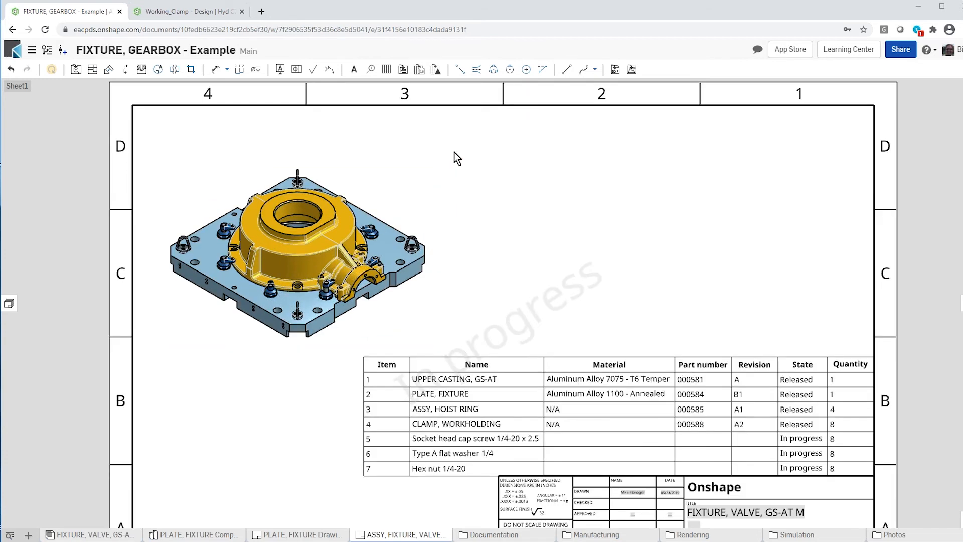
- Add circled item-number callouts for the fixture plate and the upper casting, placed above the assembly view
{"action": "scroll", "coordinate": [453, 152], "scroll_direction": "up", "scroll_amount": 1}
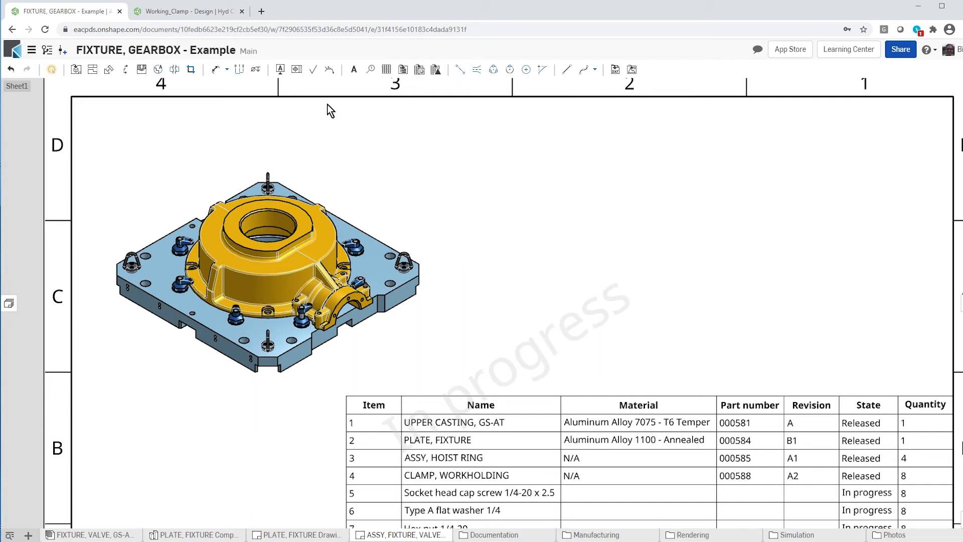
{"action": "left_click", "coordinate": [372, 71]}
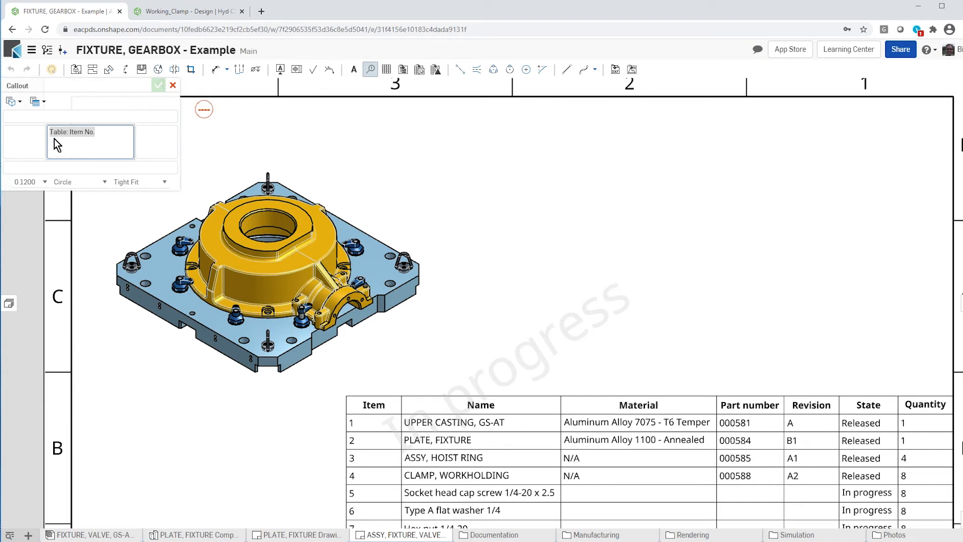
{"action": "left_click", "coordinate": [373, 236]}
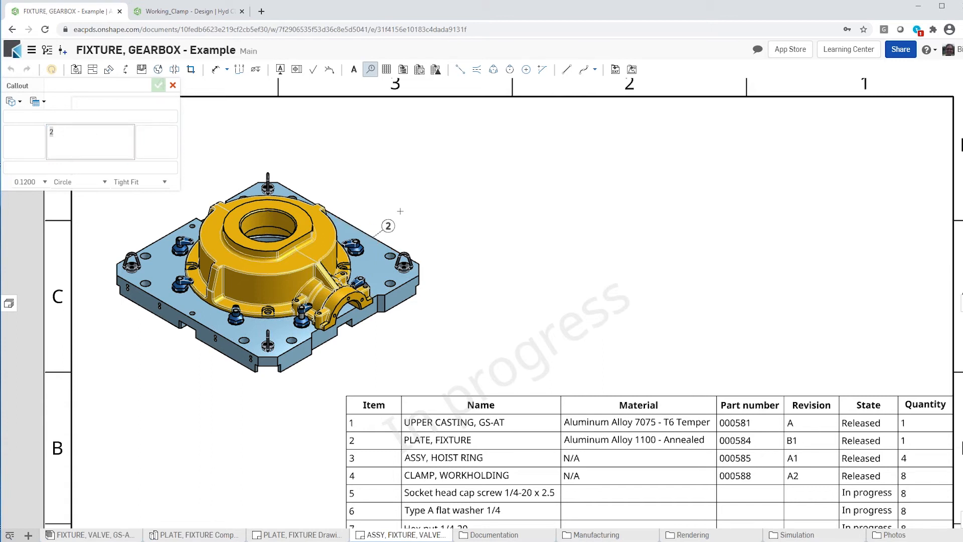
{"action": "left_click", "coordinate": [445, 171]}
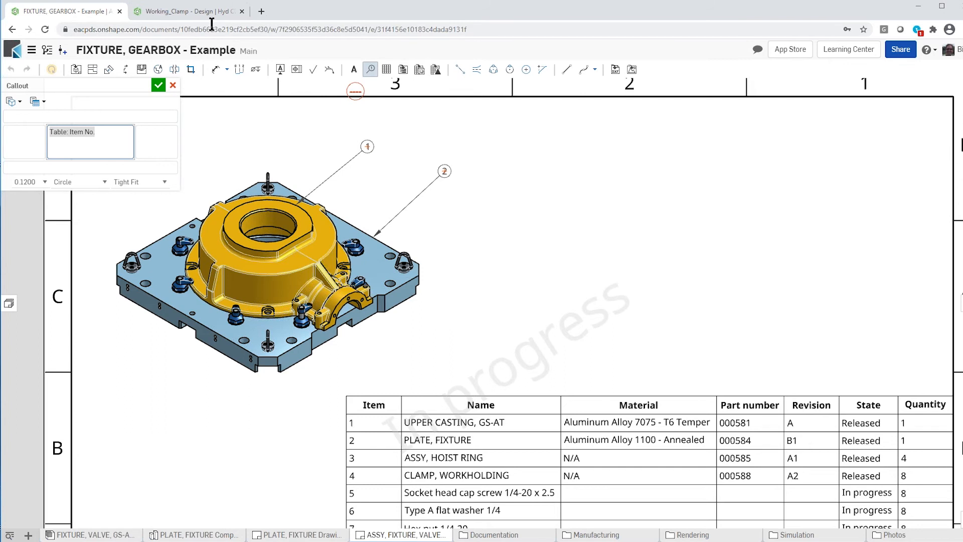
{"action": "left_click", "coordinate": [158, 85]}
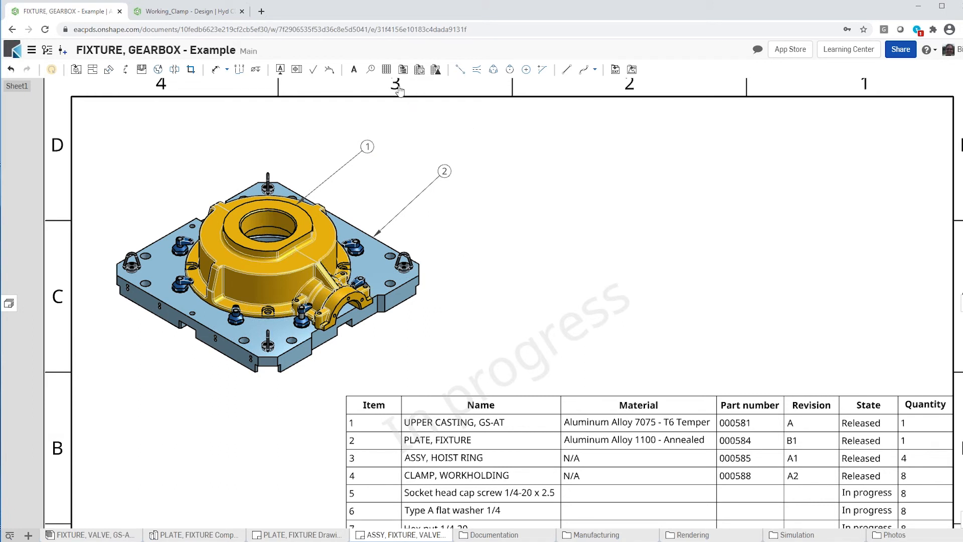
- Set up a new callout with an Underline border and the text "Item" before the table's item number
{"action": "left_click", "coordinate": [372, 70]}
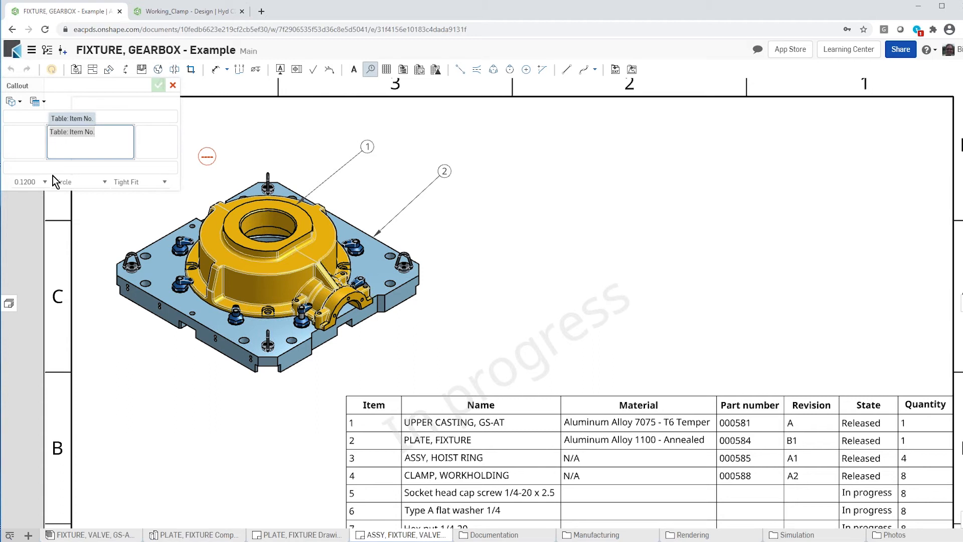
{"action": "left_click", "coordinate": [106, 184]}
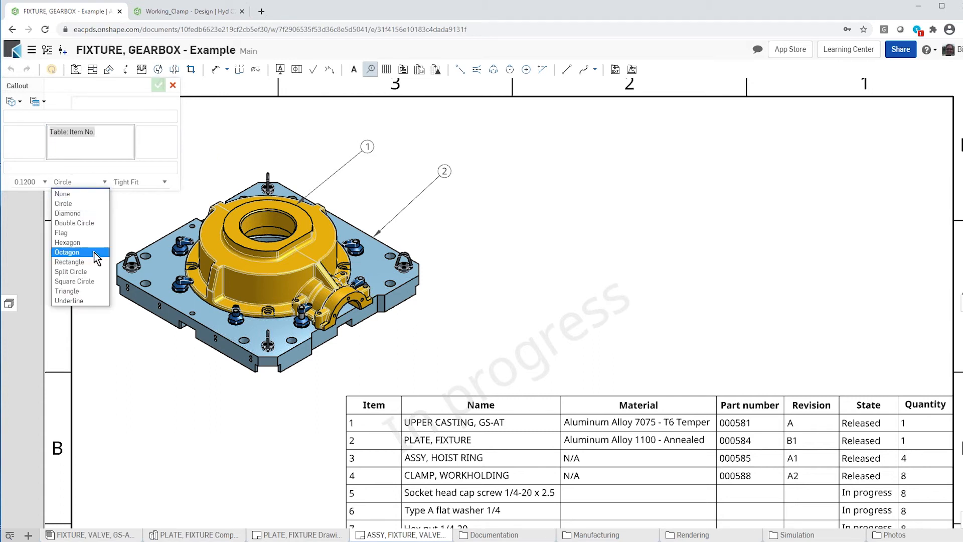
{"action": "left_click", "coordinate": [89, 301]}
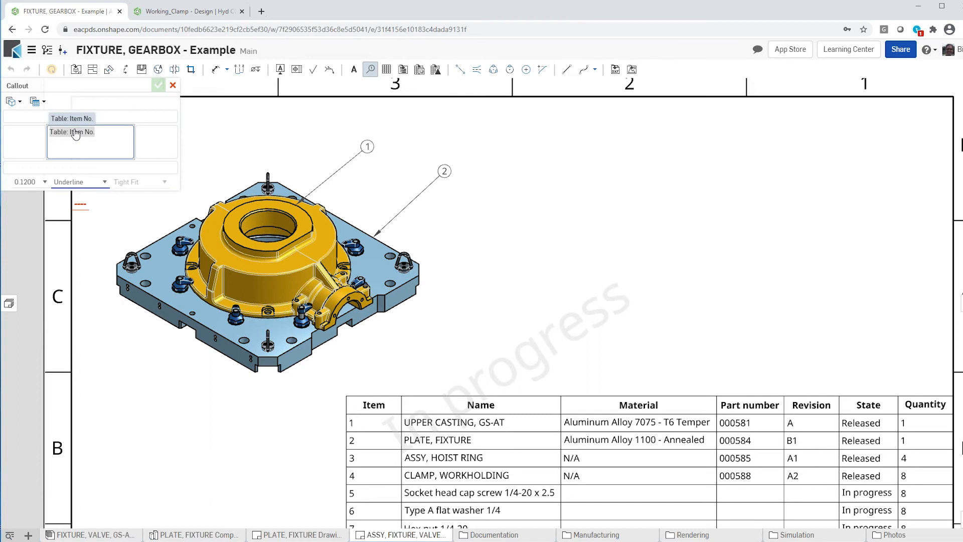
{"action": "left_click", "coordinate": [49, 137]}
{"action": "type", "text": "Item"}
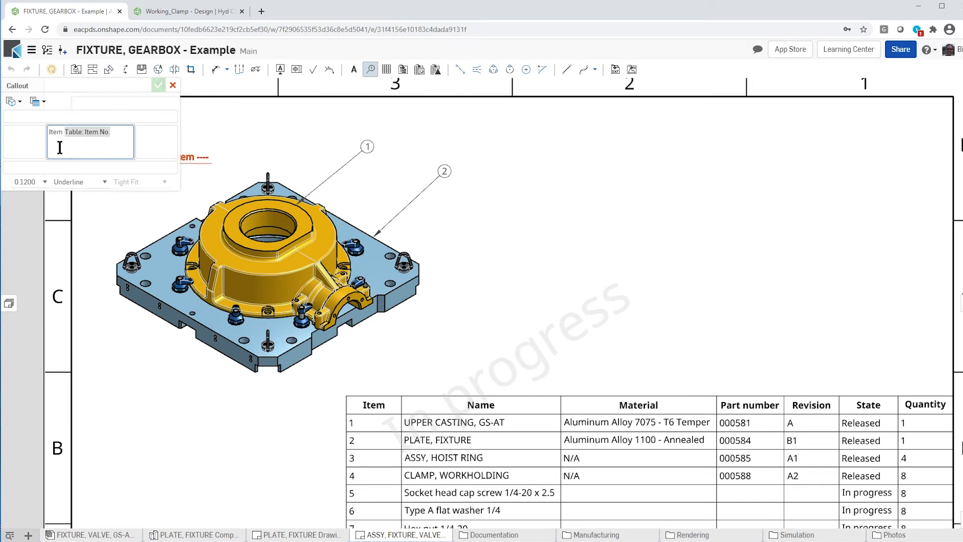
- Add the table's Qty. property followed by "x 1" in the callout's prefix, ahead of the item text
{"action": "left_click", "coordinate": [28, 140]}
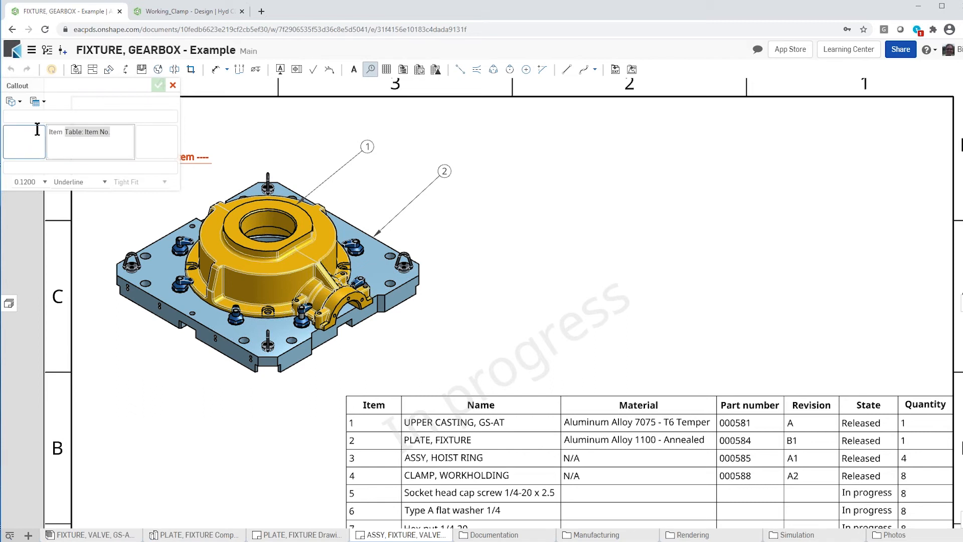
{"action": "left_click", "coordinate": [45, 102]}
{"action": "left_click", "coordinate": [37, 118]}
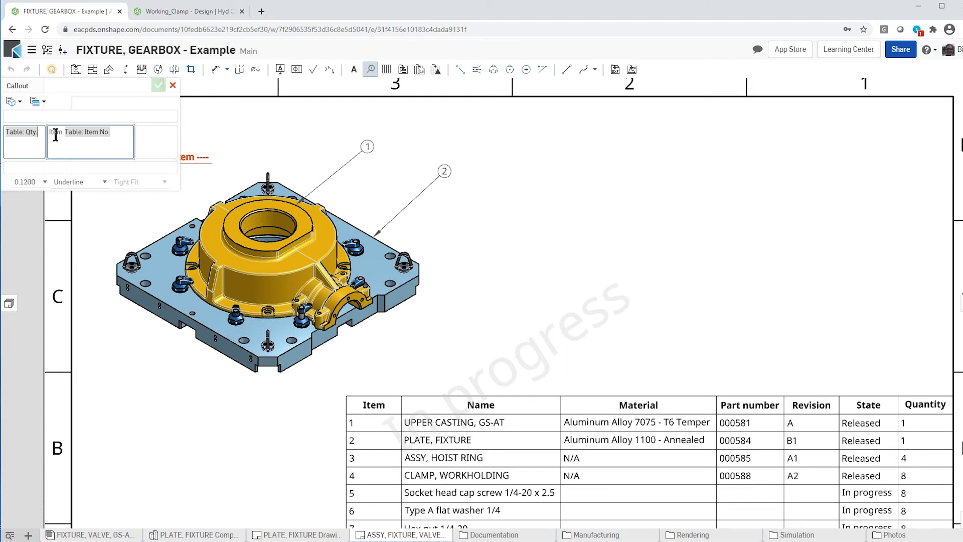
{"action": "type", "text": "x 1"}
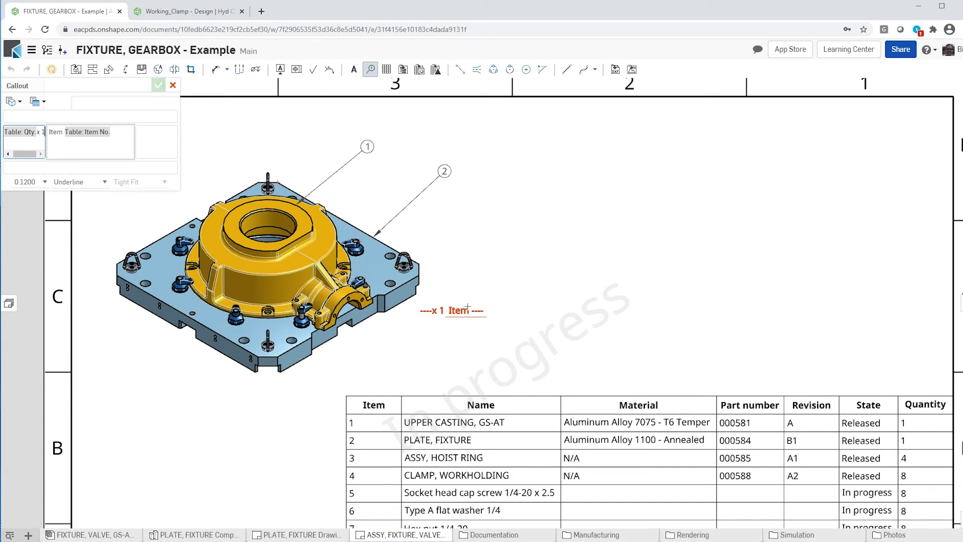
- Attach the underlined callout to the hoist ring at the plate's right corner and place it beside the view
{"action": "scroll", "coordinate": [466, 311], "scroll_direction": "up", "scroll_amount": 5}
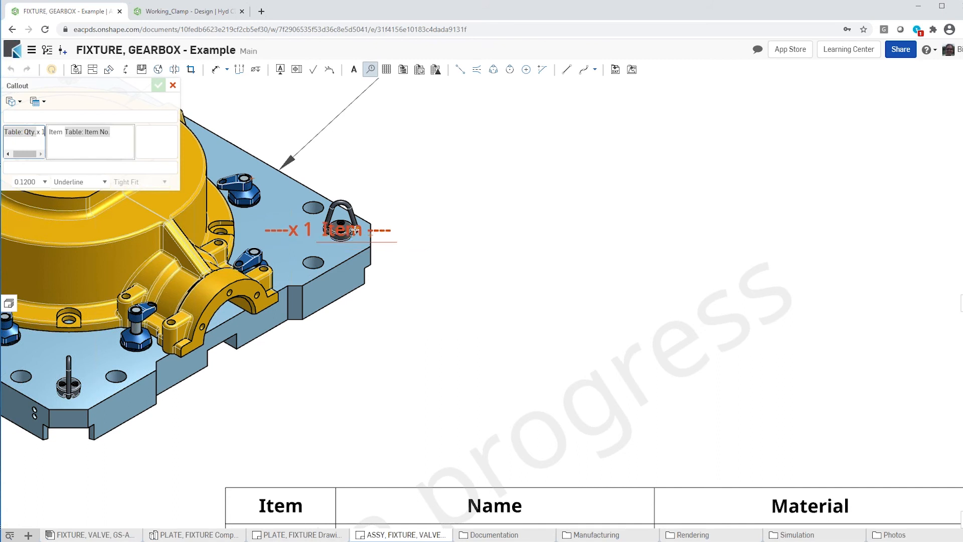
{"action": "left_click", "coordinate": [350, 228]}
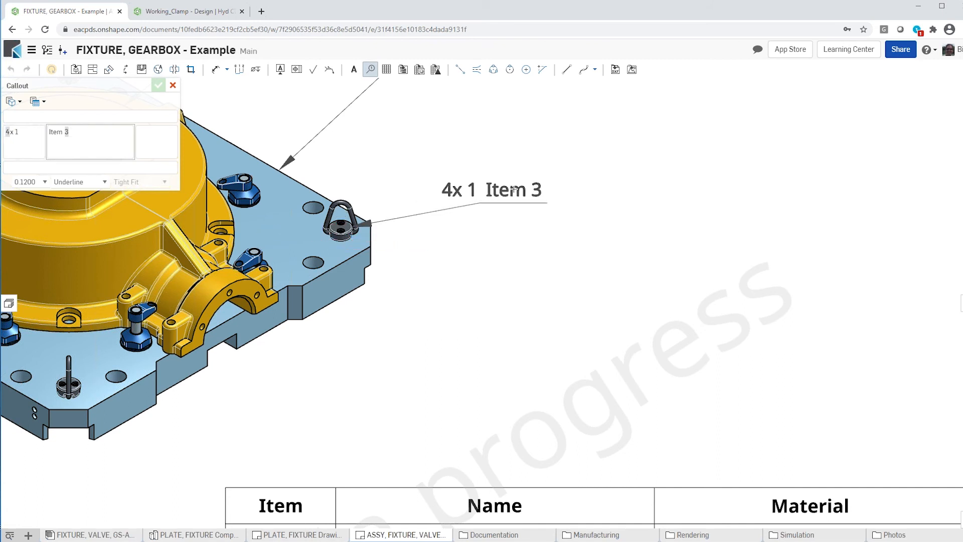
{"action": "left_click", "coordinate": [515, 189]}
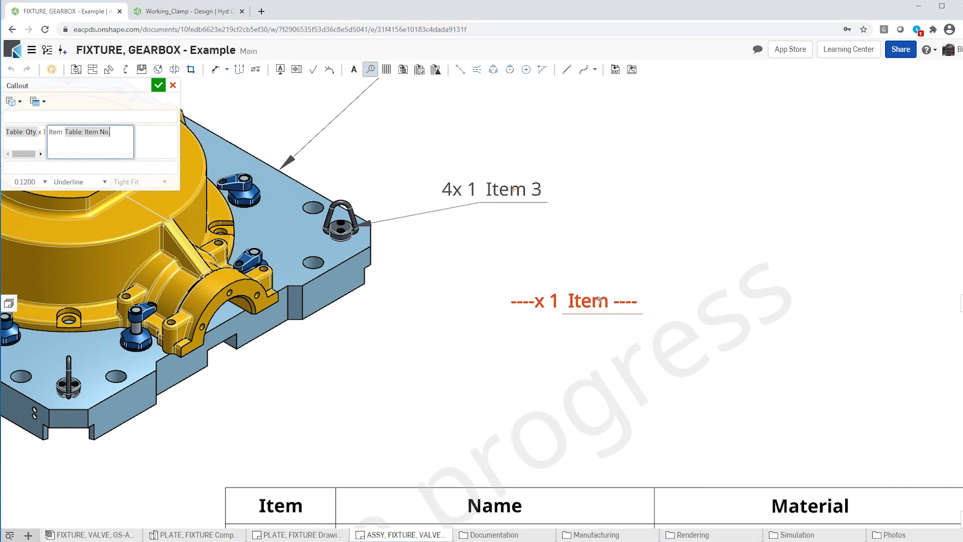
{"action": "left_click", "coordinate": [158, 86]}
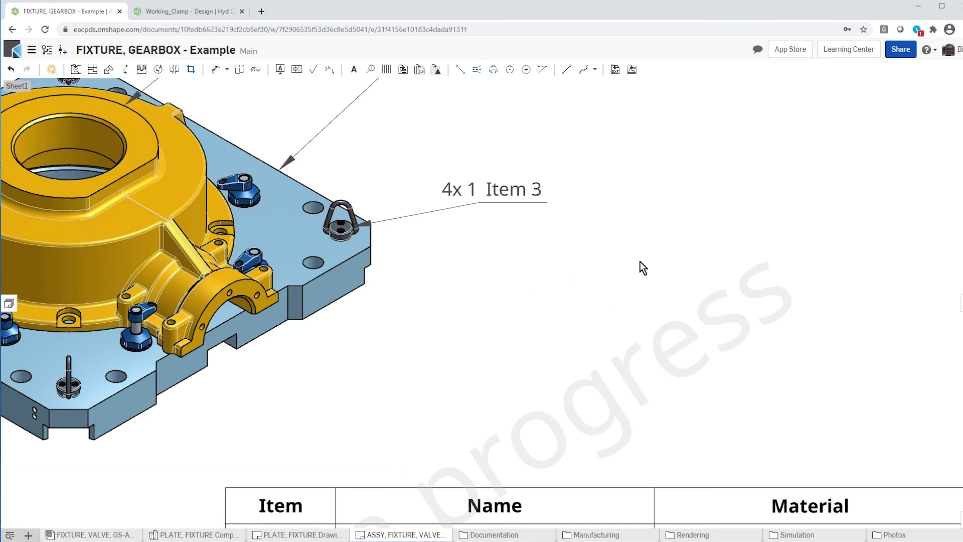
- Start another underlined callout and add the table's Part Number property beneath the item text
{"action": "scroll", "coordinate": [640, 261], "scroll_direction": "down", "scroll_amount": 3}
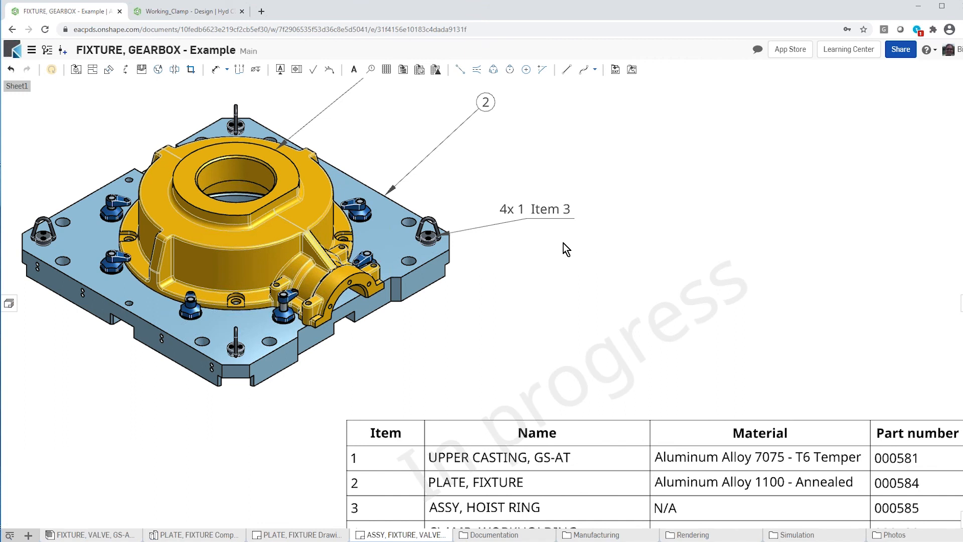
{"action": "scroll", "coordinate": [563, 245], "scroll_direction": "up", "scroll_amount": 3}
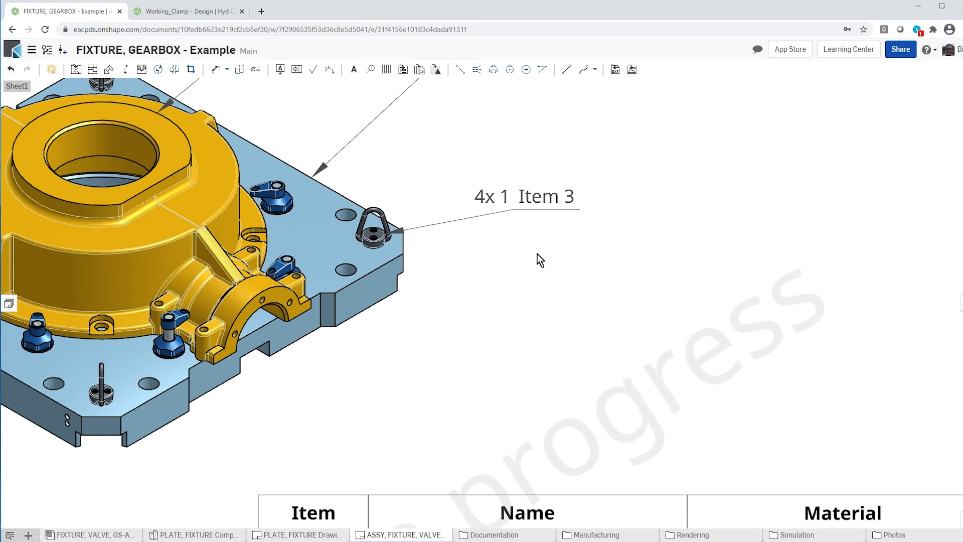
{"action": "scroll", "coordinate": [538, 254], "scroll_direction": "down", "scroll_amount": 1}
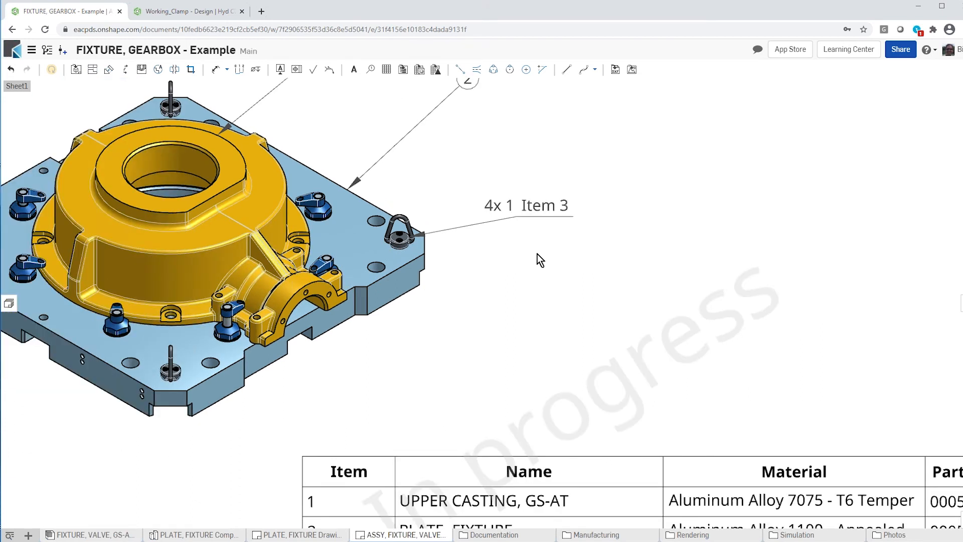
{"action": "scroll", "coordinate": [538, 254], "scroll_direction": "down", "scroll_amount": 1}
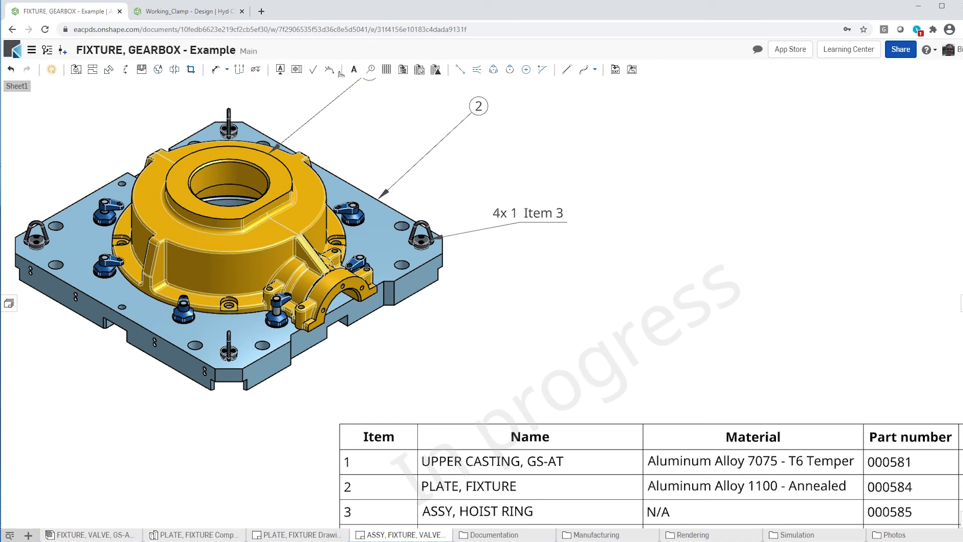
{"action": "left_click", "coordinate": [370, 69]}
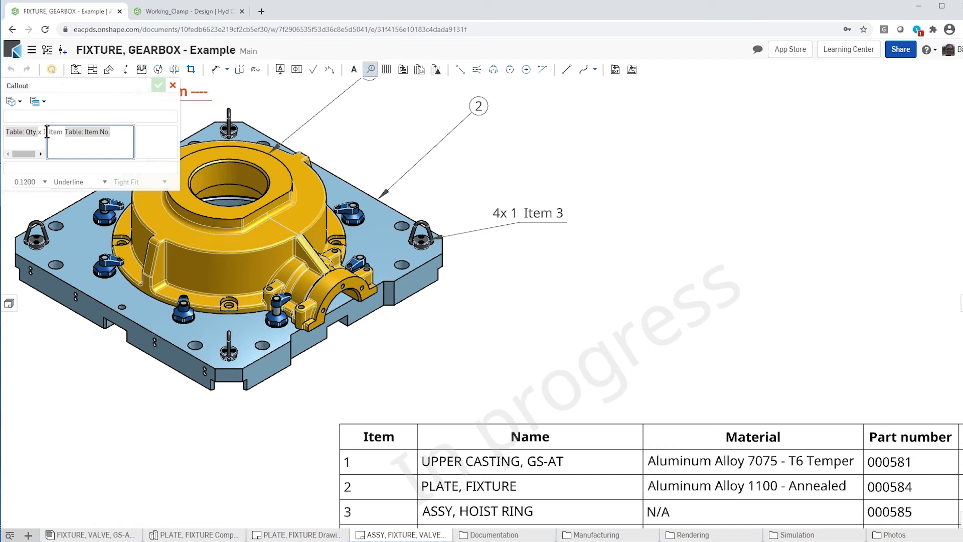
{"action": "left_click", "coordinate": [48, 168]}
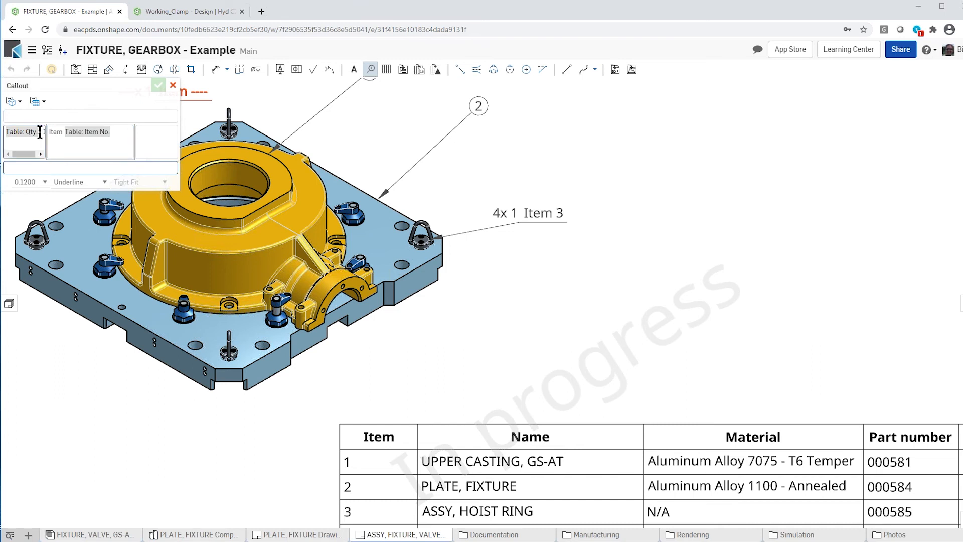
{"action": "left_click", "coordinate": [46, 105]}
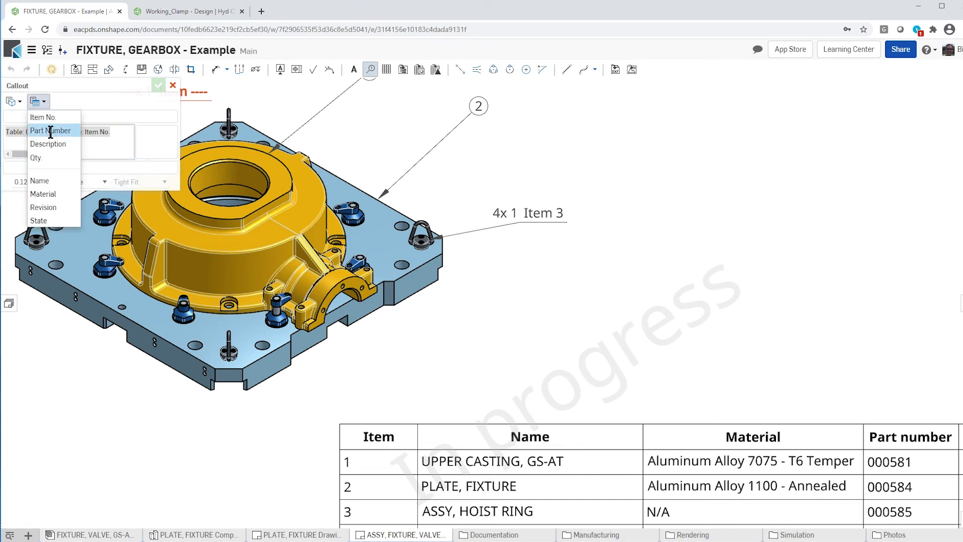
{"action": "left_click", "coordinate": [51, 131]}
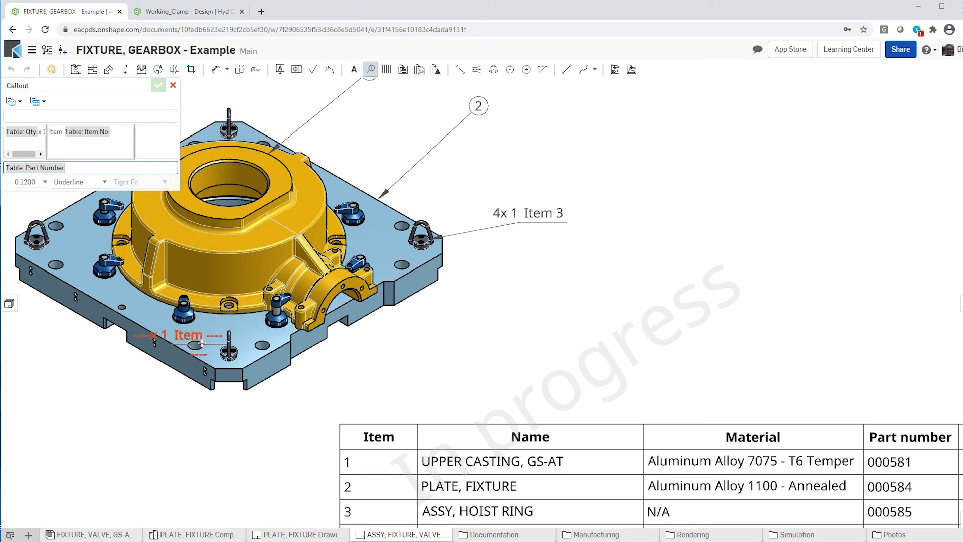
- Attach the callout to the front workholding clamp and place it below the plate's front-left edge
{"action": "left_click", "coordinate": [177, 307]}
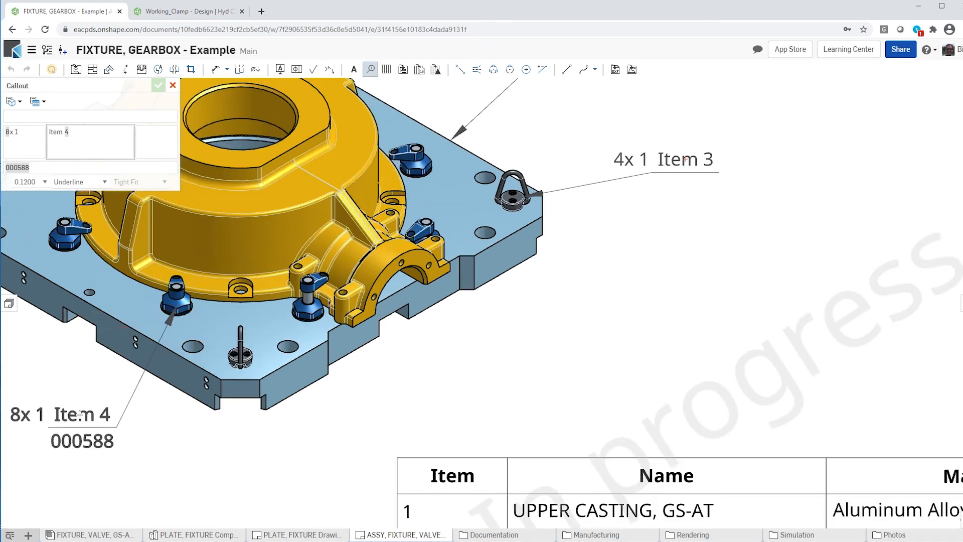
{"action": "left_click", "coordinate": [78, 414]}
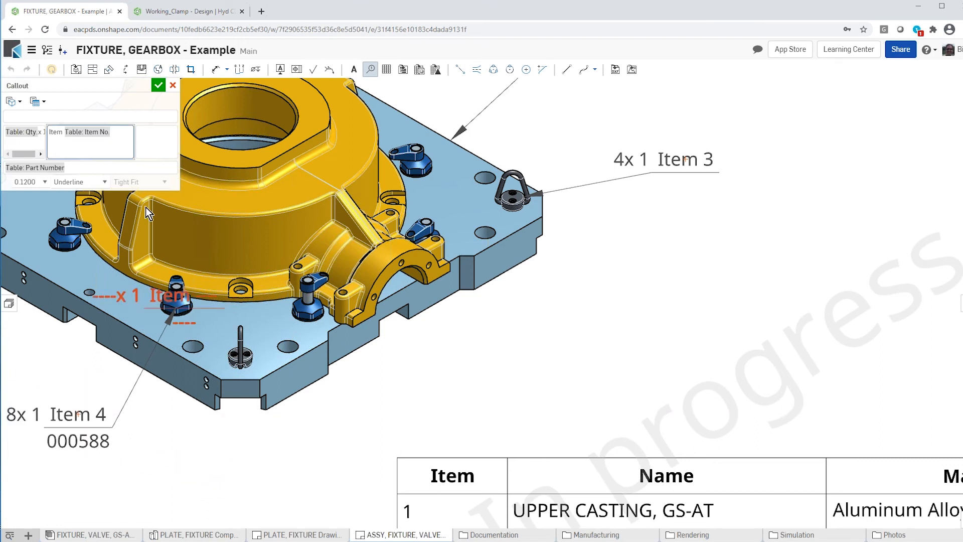
{"action": "left_click", "coordinate": [158, 84]}
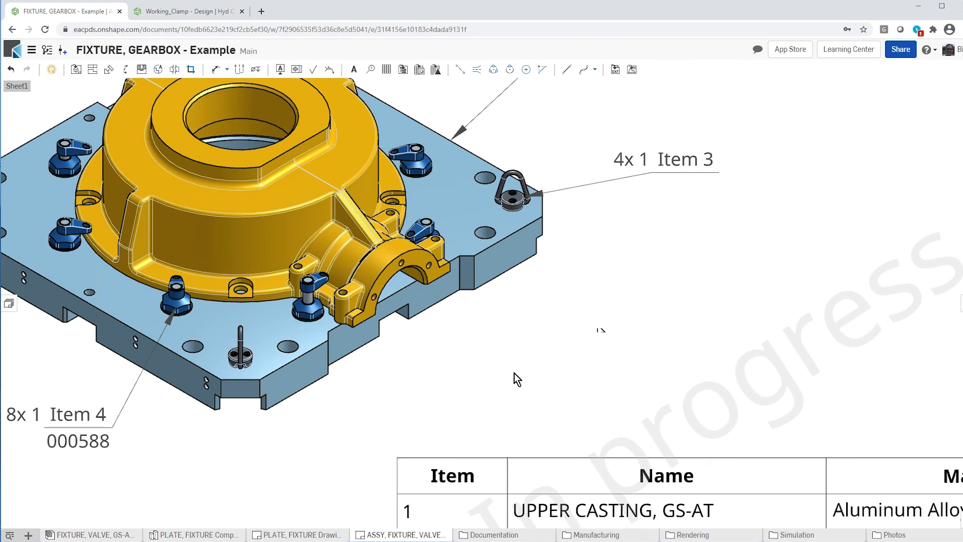
{"action": "scroll", "coordinate": [514, 374], "scroll_direction": "down", "scroll_amount": 2}
{"action": "scroll", "coordinate": [257, 401], "scroll_direction": "up", "scroll_amount": 1}
{"action": "scroll", "coordinate": [218, 399], "scroll_direction": "down", "scroll_amount": 3}
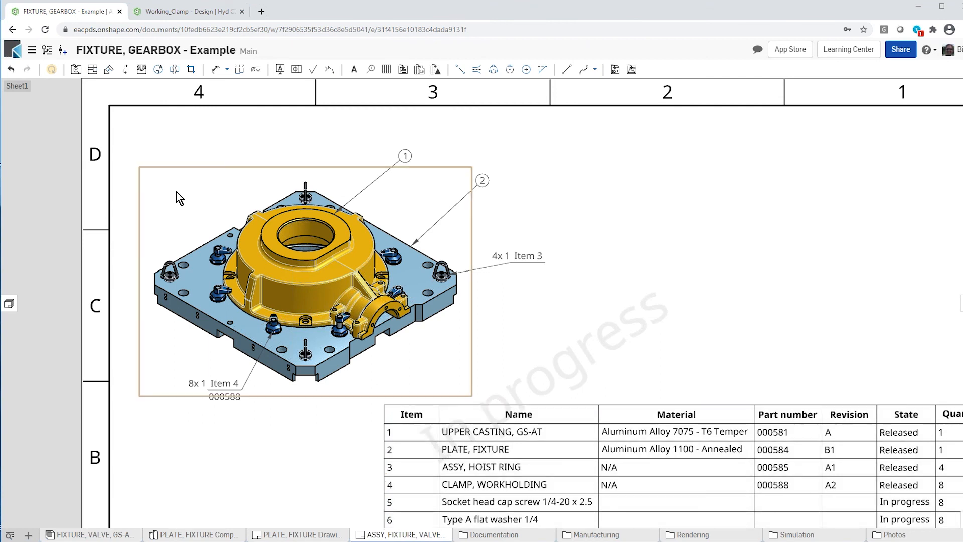
{"action": "scroll", "coordinate": [176, 192], "scroll_direction": "up", "scroll_amount": 1}
{"action": "scroll", "coordinate": [177, 192], "scroll_direction": "up", "scroll_amount": 1}
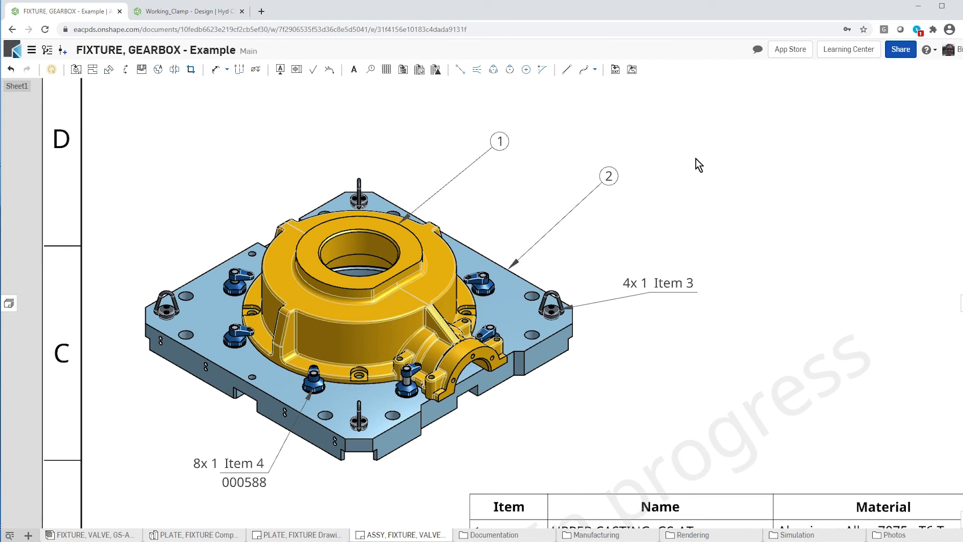
{"action": "scroll", "coordinate": [672, 150], "scroll_direction": "down", "scroll_amount": 2}
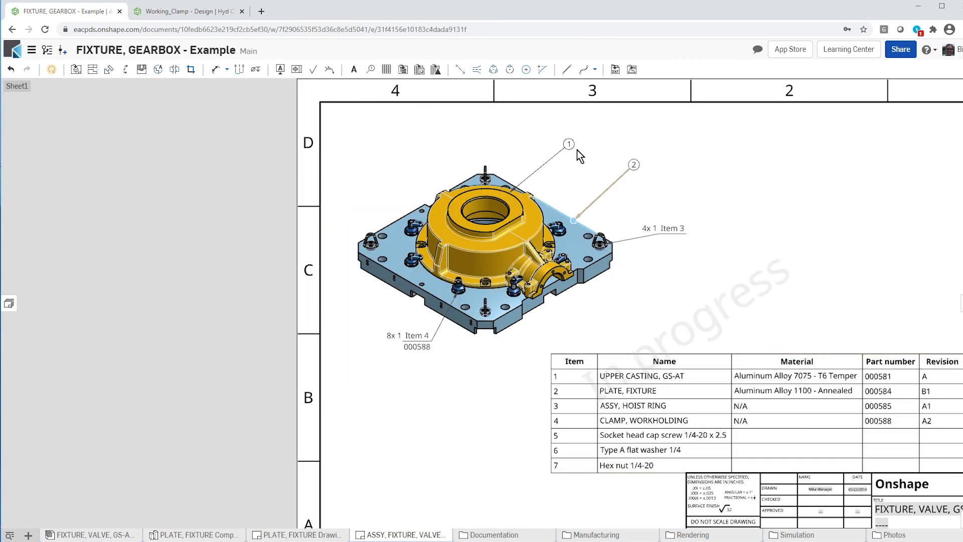
- Start another underlined callout and remove the item text and Item No. property from its main text
{"action": "scroll", "coordinate": [505, 137], "scroll_direction": "up", "scroll_amount": 2}
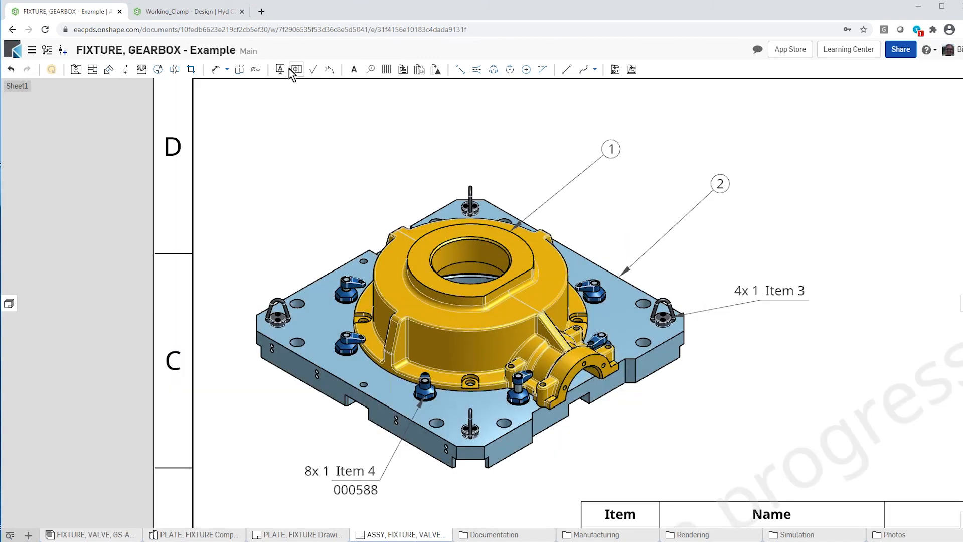
{"action": "left_click", "coordinate": [372, 72]}
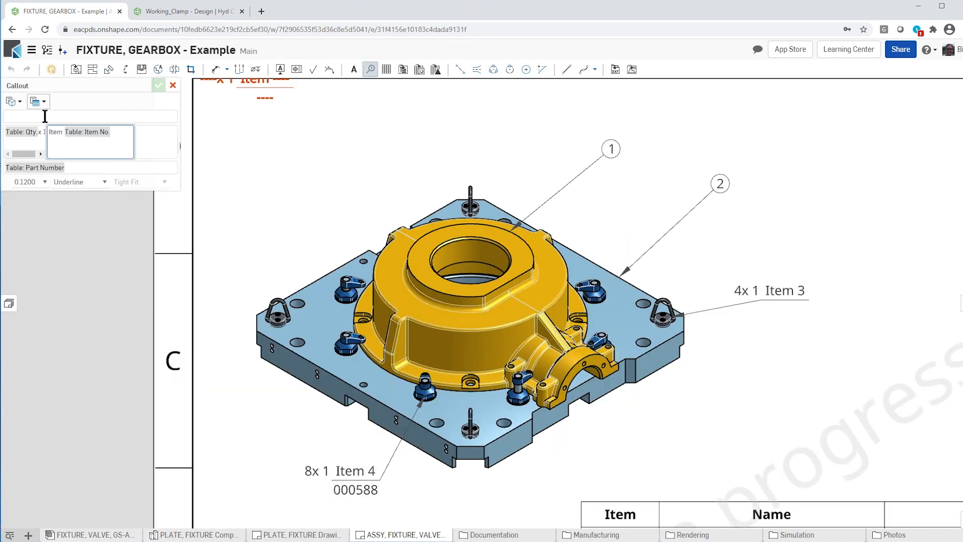
{"action": "left_click_drag", "start_coordinate": [81, 85], "coordinate": [207, 91]}
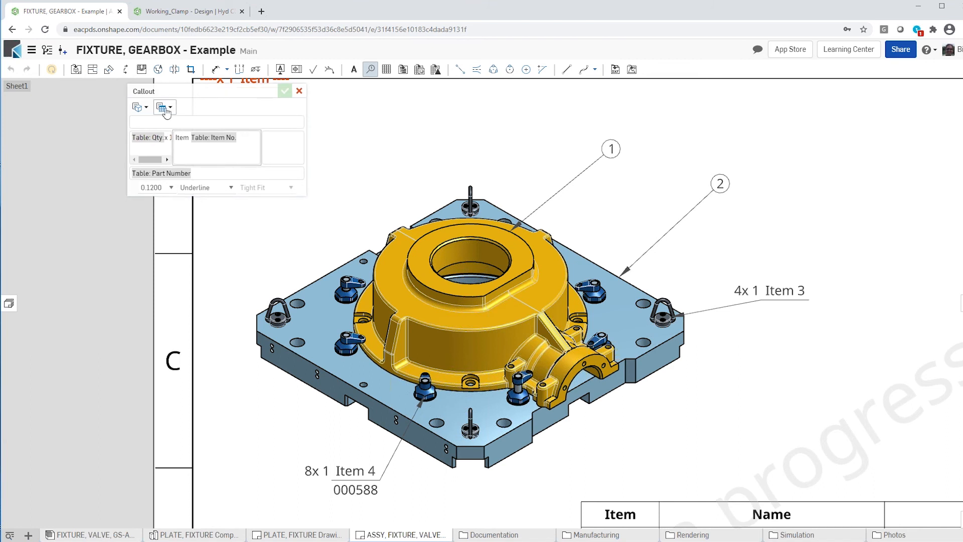
{"action": "left_click", "coordinate": [170, 108]}
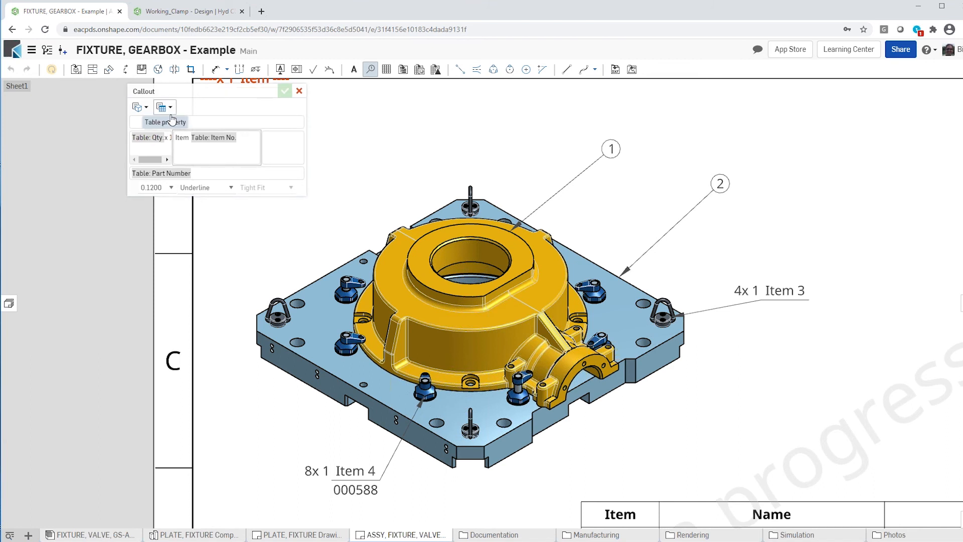
{"action": "left_click", "coordinate": [220, 139]}
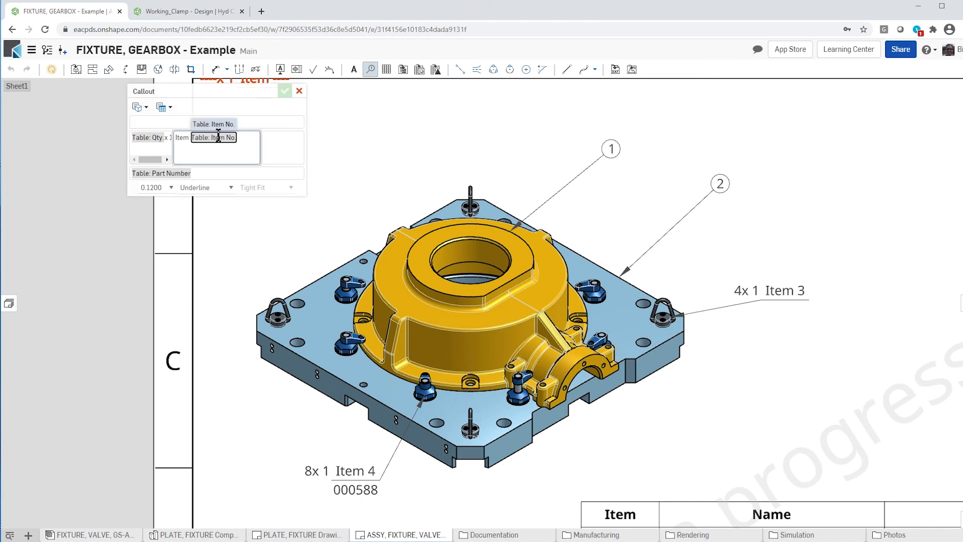
{"action": "key", "text": "Delete"}
{"action": "left_click_drag", "start_coordinate": [209, 136], "coordinate": [142, 135]}
{"action": "key", "text": "BackSpace"}
- Clear the quantity prefix and the Part Number property beneath the text, leaving the new callout empty
{"action": "left_click", "coordinate": [139, 140]}
{"action": "key", "text": "Delete"}
{"action": "left_click_drag", "start_coordinate": [158, 135], "coordinate": [111, 131]}
{"action": "key", "text": "Delete"}
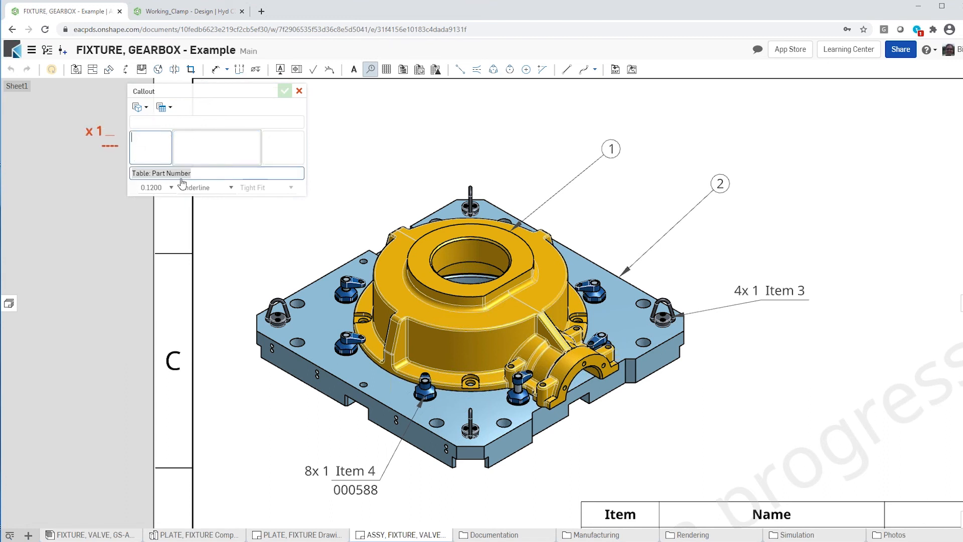
{"action": "left_click", "coordinate": [165, 173]}
{"action": "key", "text": "Delete"}
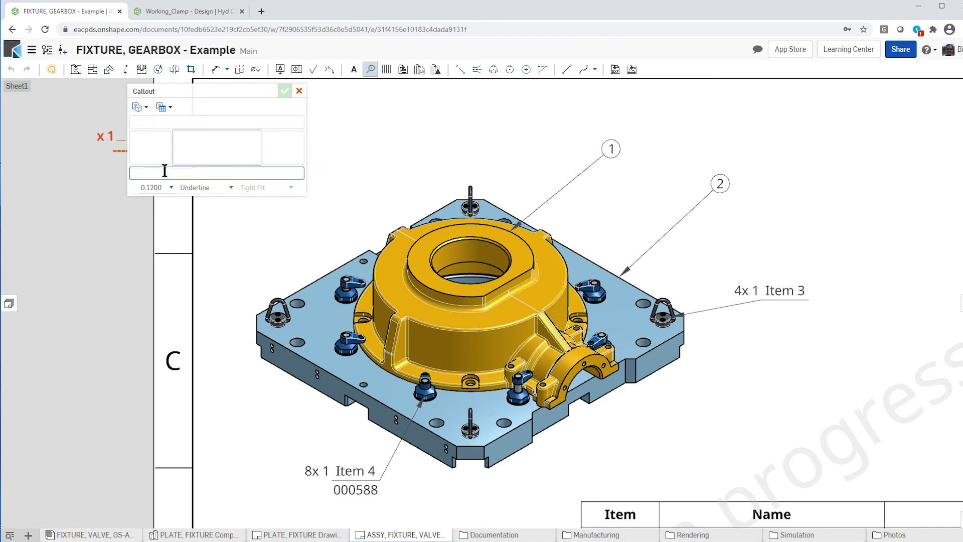
- Insert the part's Name property as the callout's main text
{"action": "left_click", "coordinate": [196, 147]}
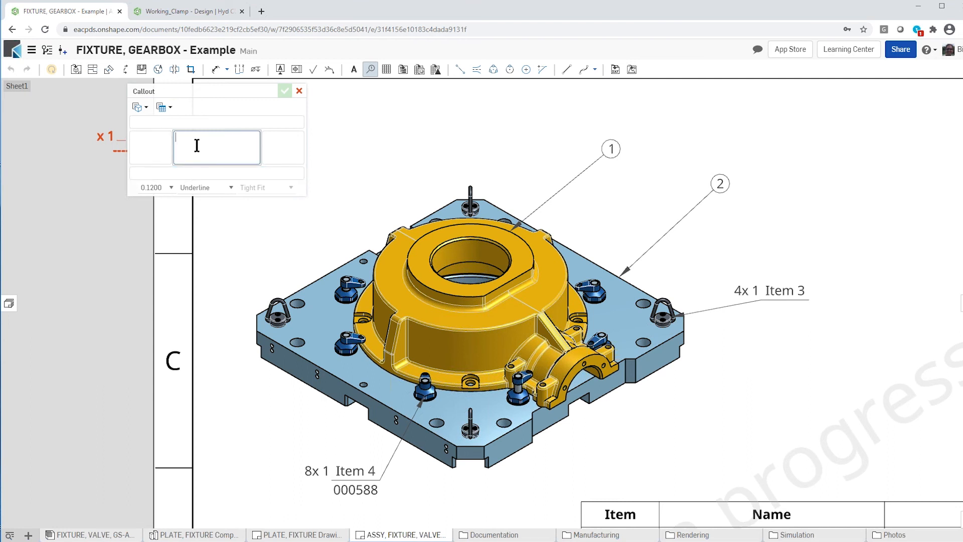
{"action": "left_click", "coordinate": [146, 108]}
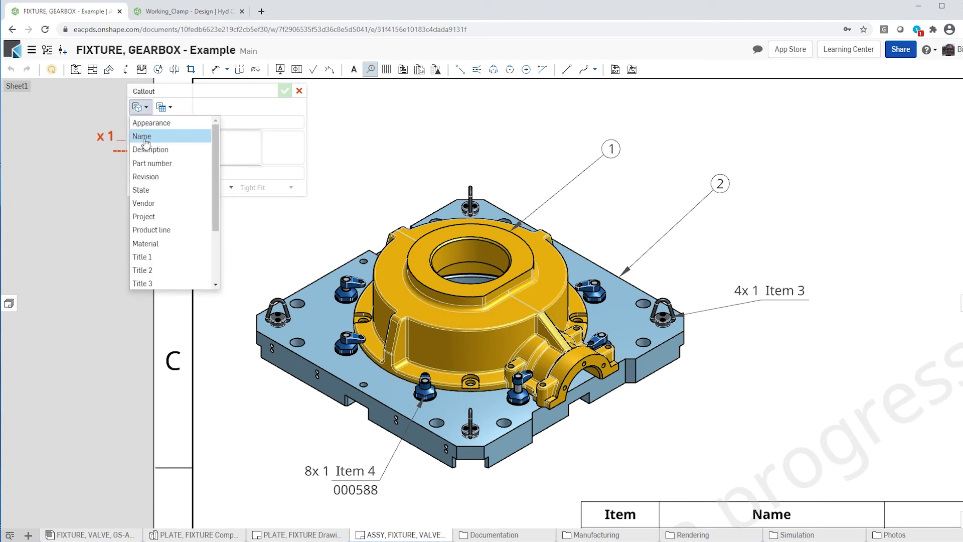
{"action": "left_click", "coordinate": [142, 137]}
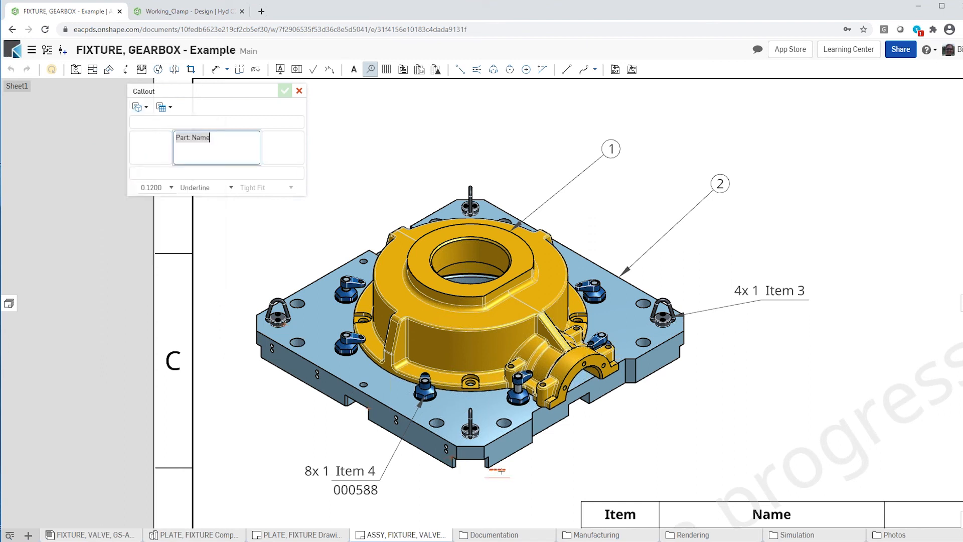
- Attach the name callout to a cap screw in the front hoist ring and place it beyond the plate's front-right edge
{"action": "scroll", "coordinate": [501, 470], "scroll_direction": "up", "scroll_amount": 1}
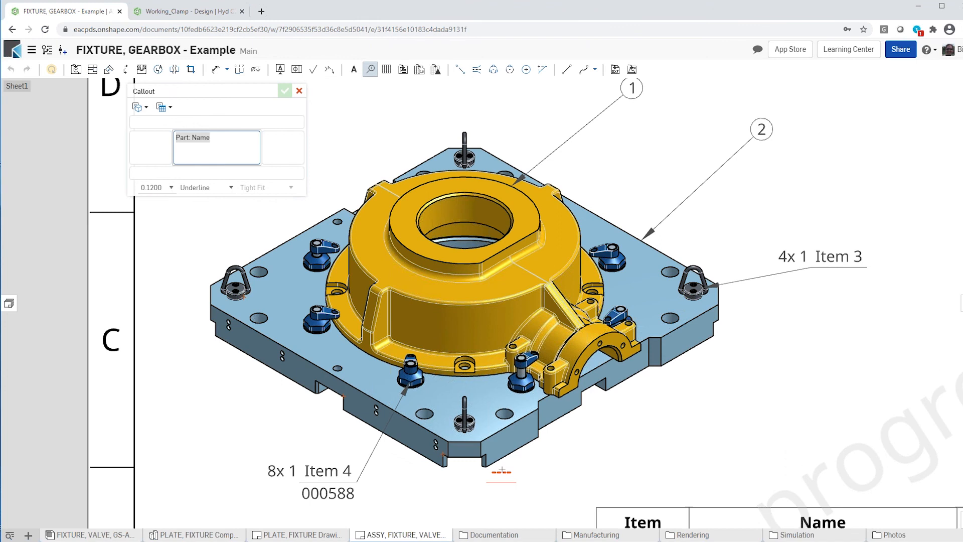
{"action": "scroll", "coordinate": [502, 470], "scroll_direction": "up", "scroll_amount": 6}
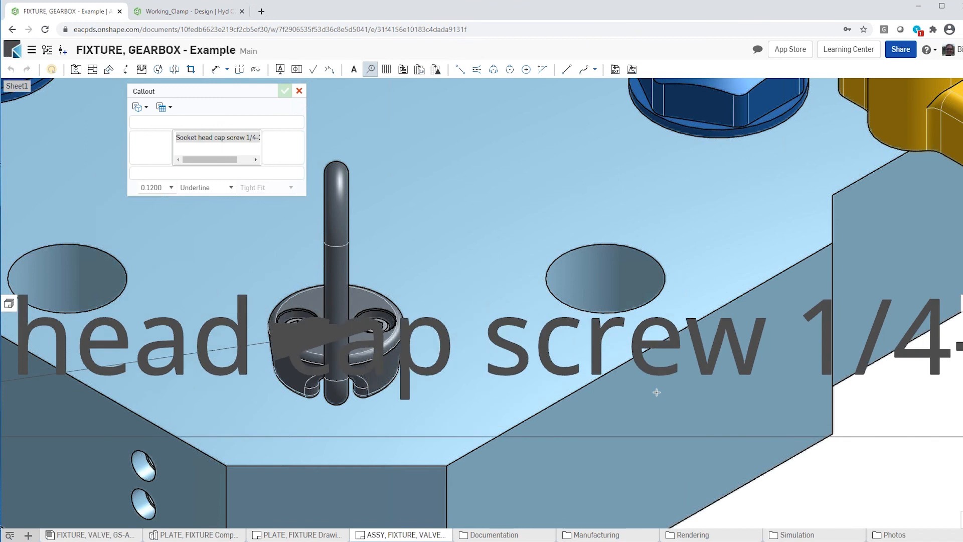
{"action": "scroll", "coordinate": [642, 381], "scroll_direction": "down", "scroll_amount": 2}
{"action": "scroll", "coordinate": [632, 374], "scroll_direction": "down", "scroll_amount": 3}
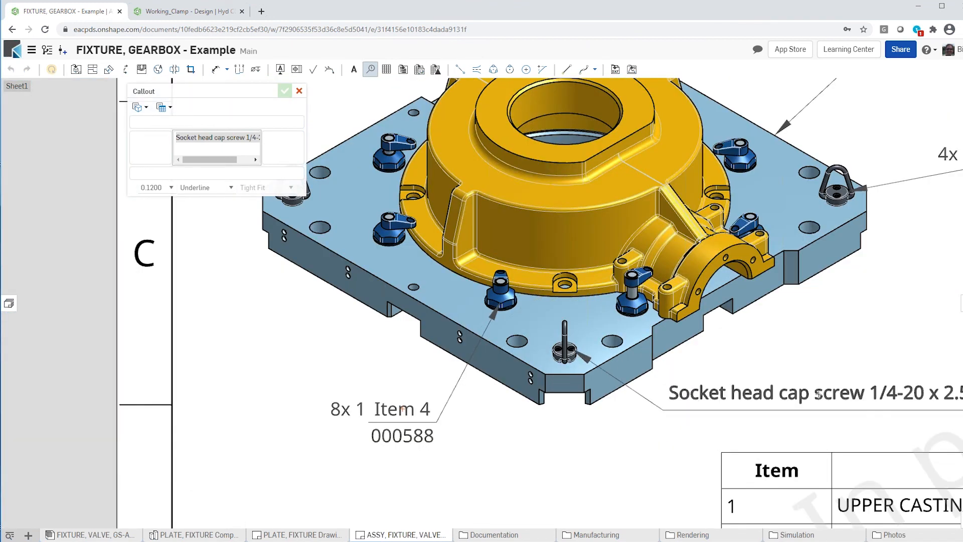
{"action": "left_click", "coordinate": [819, 394]}
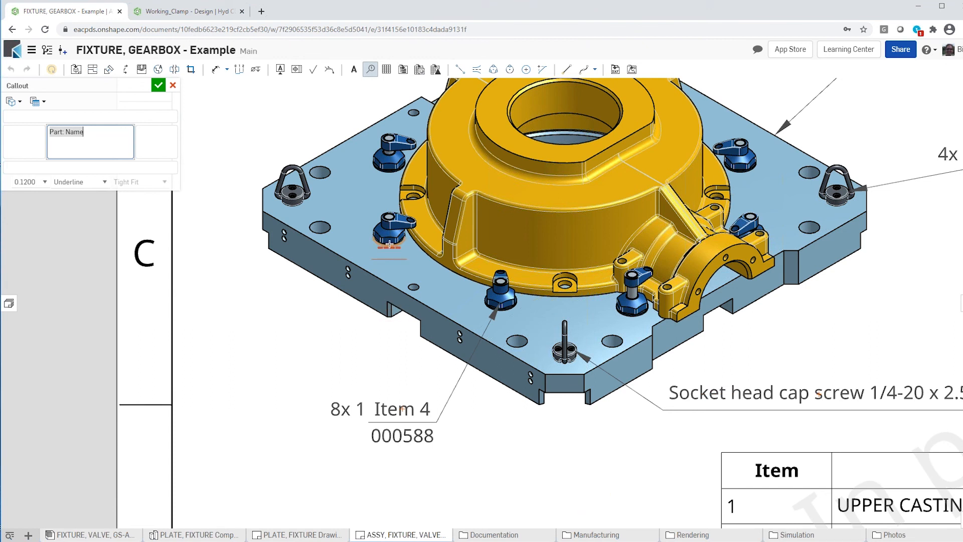
- Attach another name callout to the cylinder of the left workholding clamp, place it outside the plate's front-left edge, and finish the callouts
{"action": "scroll", "coordinate": [384, 242], "scroll_direction": "up", "scroll_amount": 3}
{"action": "left_click", "coordinate": [374, 238]}
{"action": "left_click", "coordinate": [193, 399]}
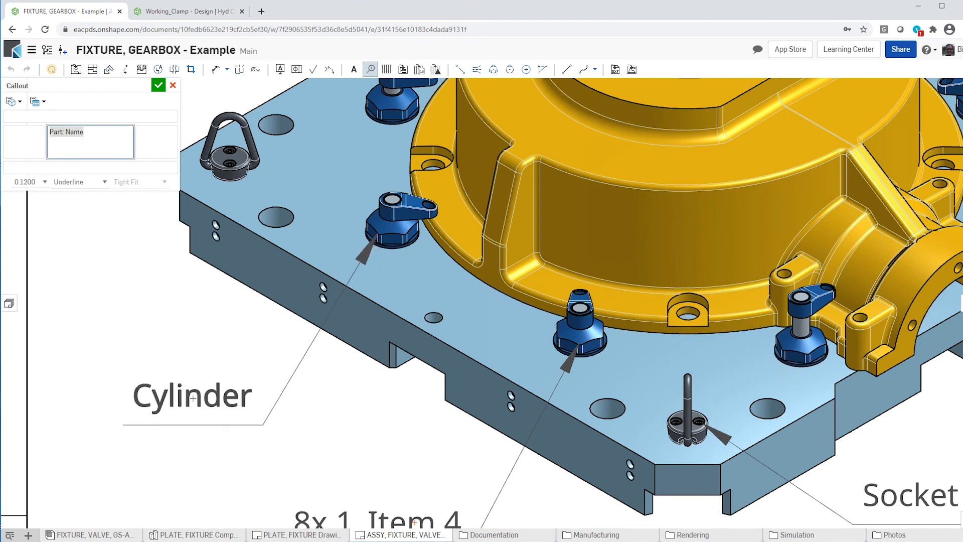
{"action": "left_click", "coordinate": [74, 168]}
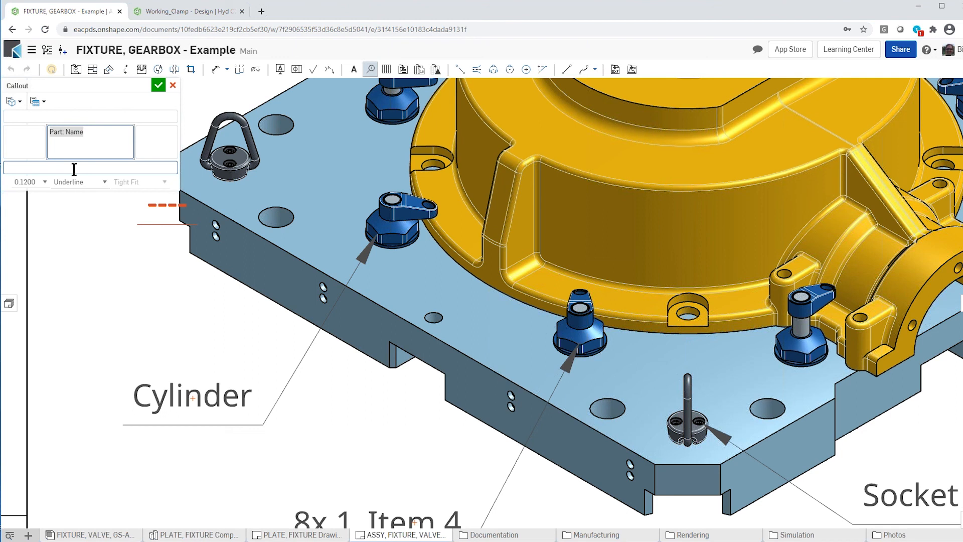
{"action": "left_click", "coordinate": [159, 85]}
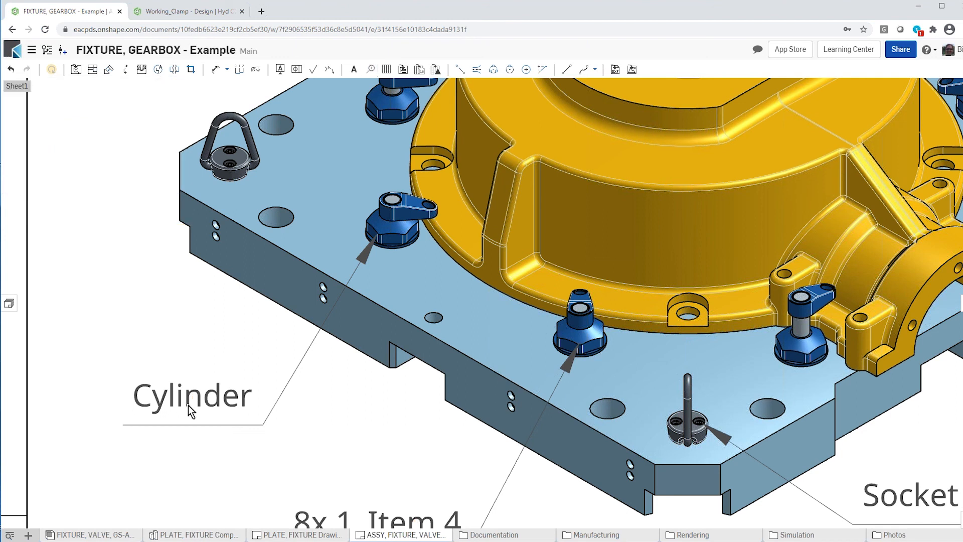
- Try to add the part's Part number property beneath the name in the socket head cap screw callout
{"action": "scroll", "coordinate": [168, 345], "scroll_direction": "down", "scroll_amount": 2}
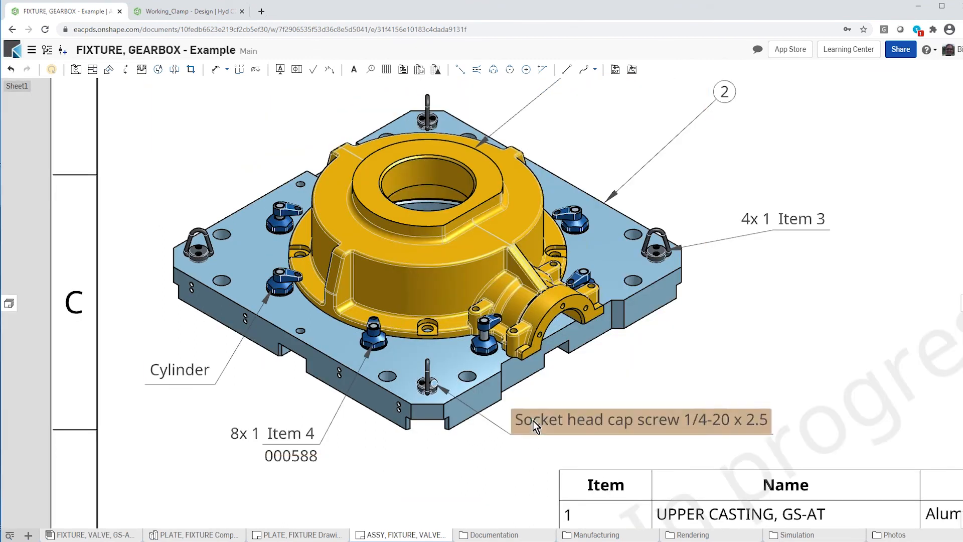
{"action": "double_click", "coordinate": [536, 421]}
{"action": "left_click", "coordinate": [66, 167]}
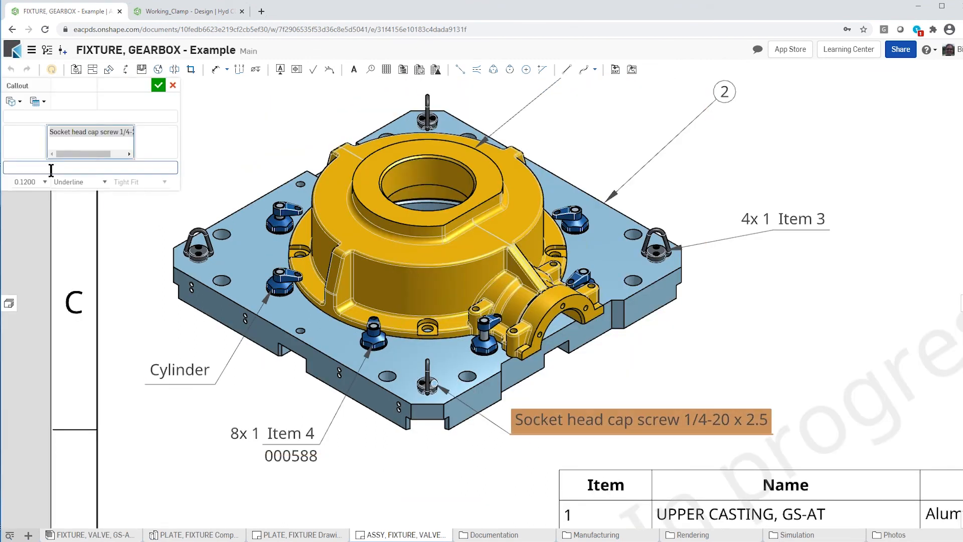
{"action": "left_click", "coordinate": [21, 102]}
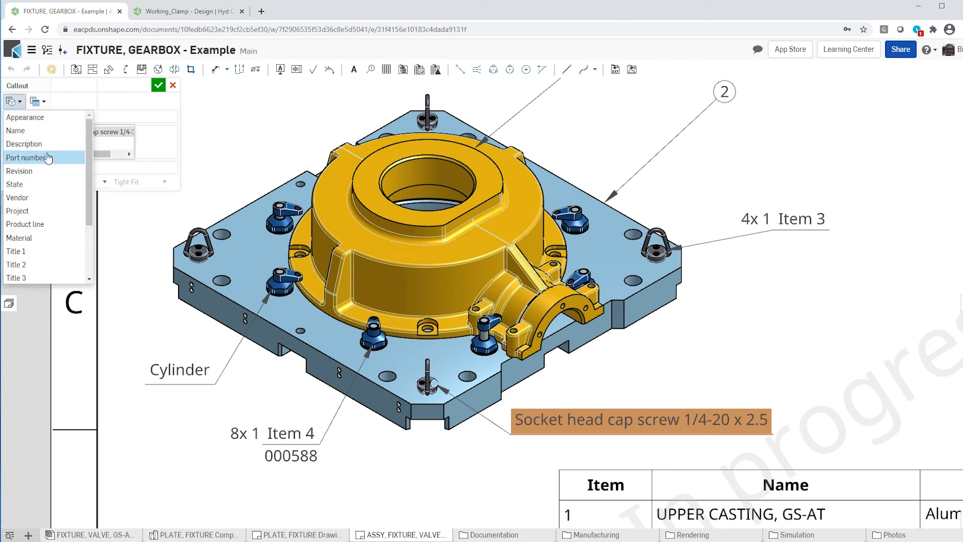
{"action": "left_click", "coordinate": [49, 158]}
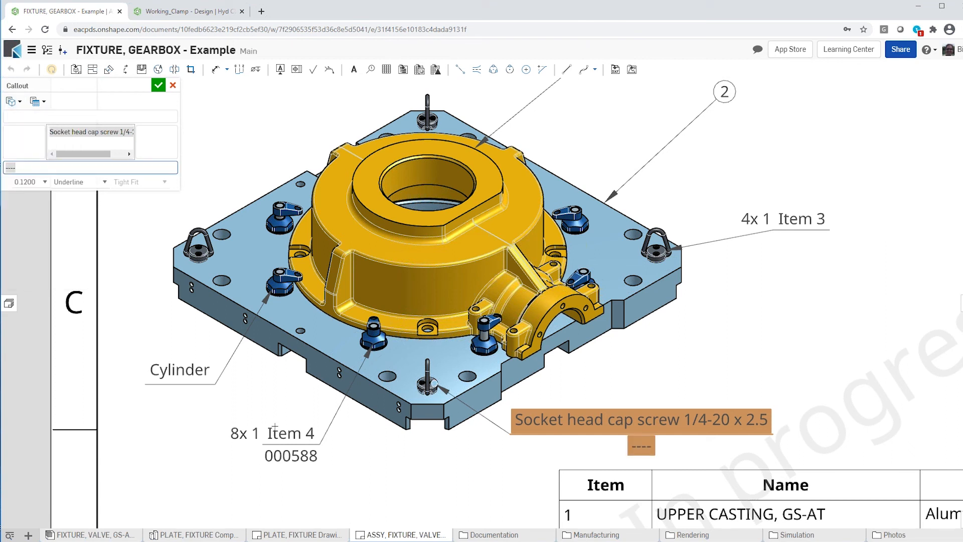
{"action": "left_click", "coordinate": [728, 363]}
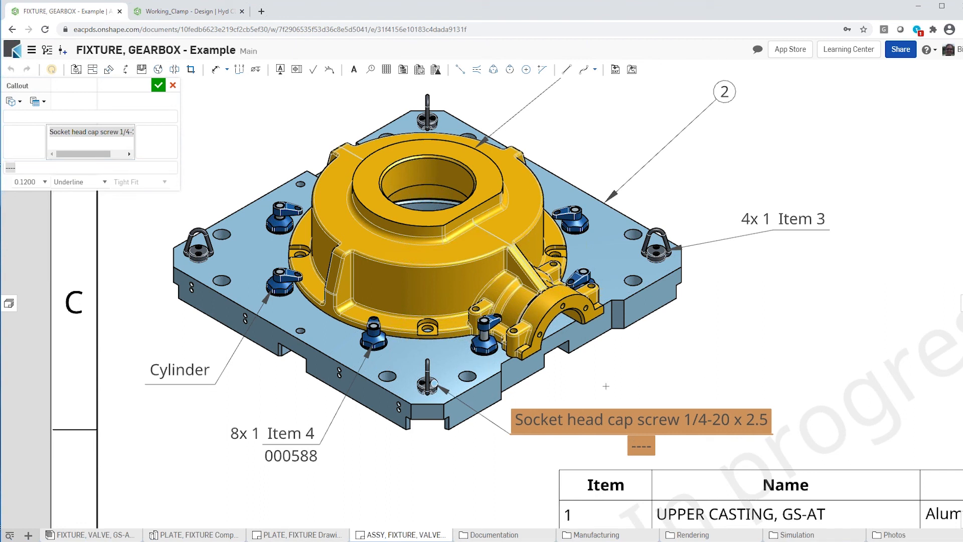
{"action": "left_click", "coordinate": [171, 85]}
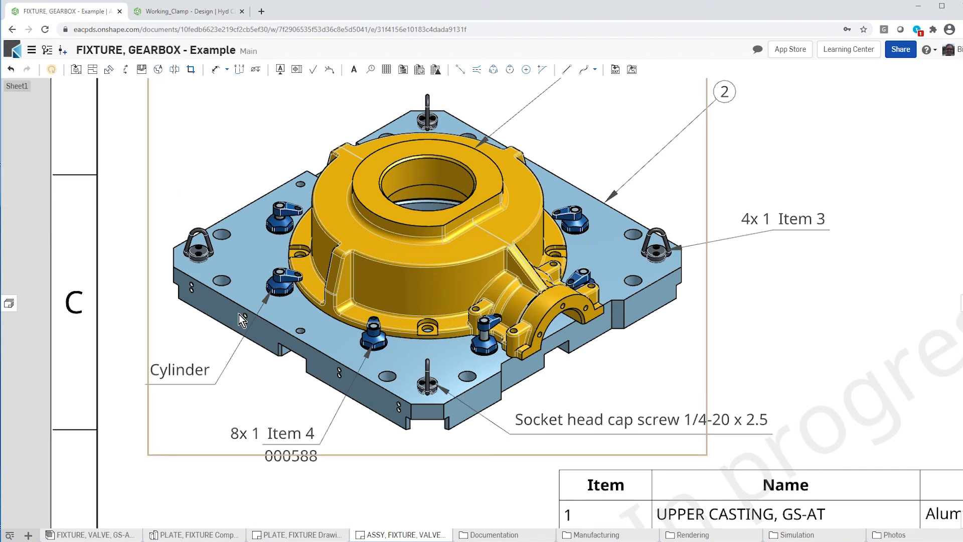
{"action": "scroll", "coordinate": [750, 374], "scroll_direction": "down", "scroll_amount": 3}
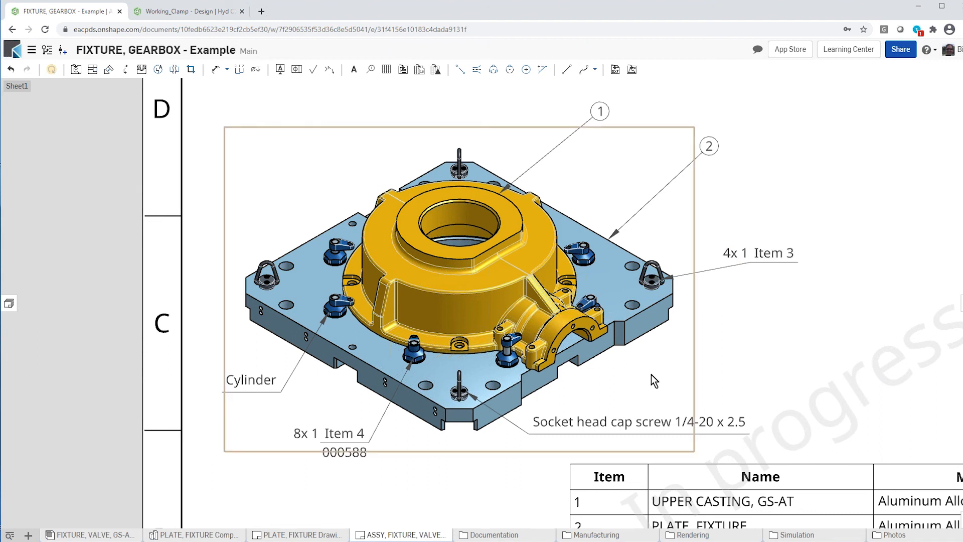
{"action": "scroll", "coordinate": [327, 431], "scroll_direction": "down", "scroll_amount": 5}
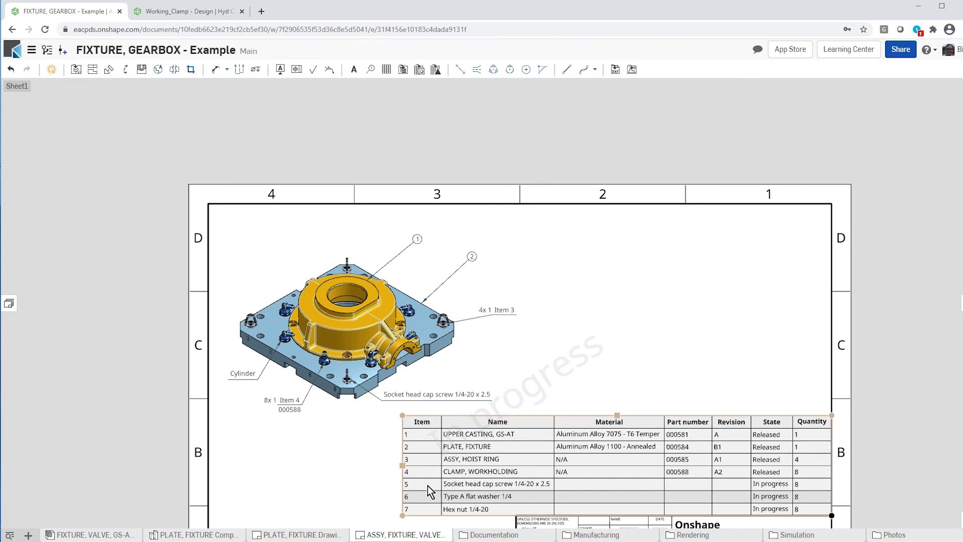
{"action": "scroll", "coordinate": [427, 486], "scroll_direction": "up", "scroll_amount": 4}
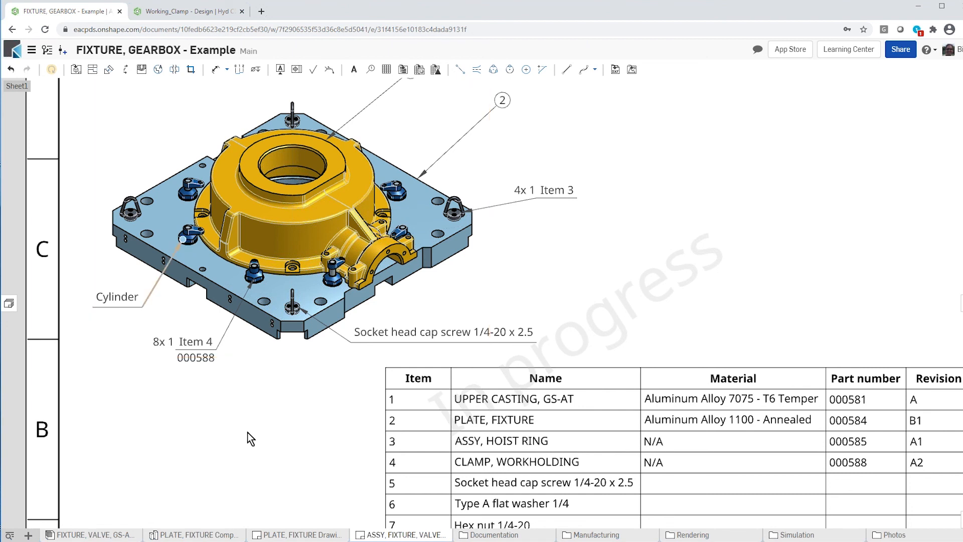
{"action": "scroll", "coordinate": [294, 476], "scroll_direction": "down", "scroll_amount": 2}
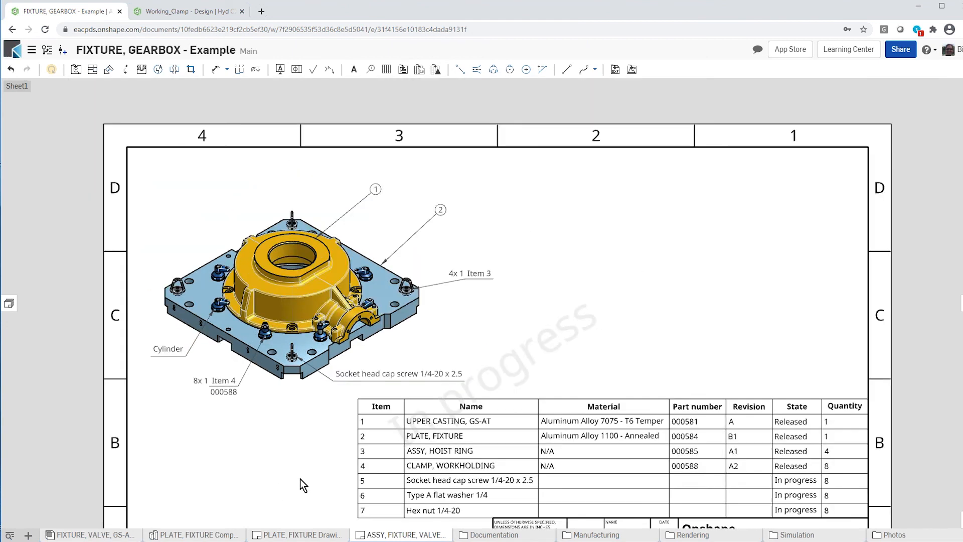